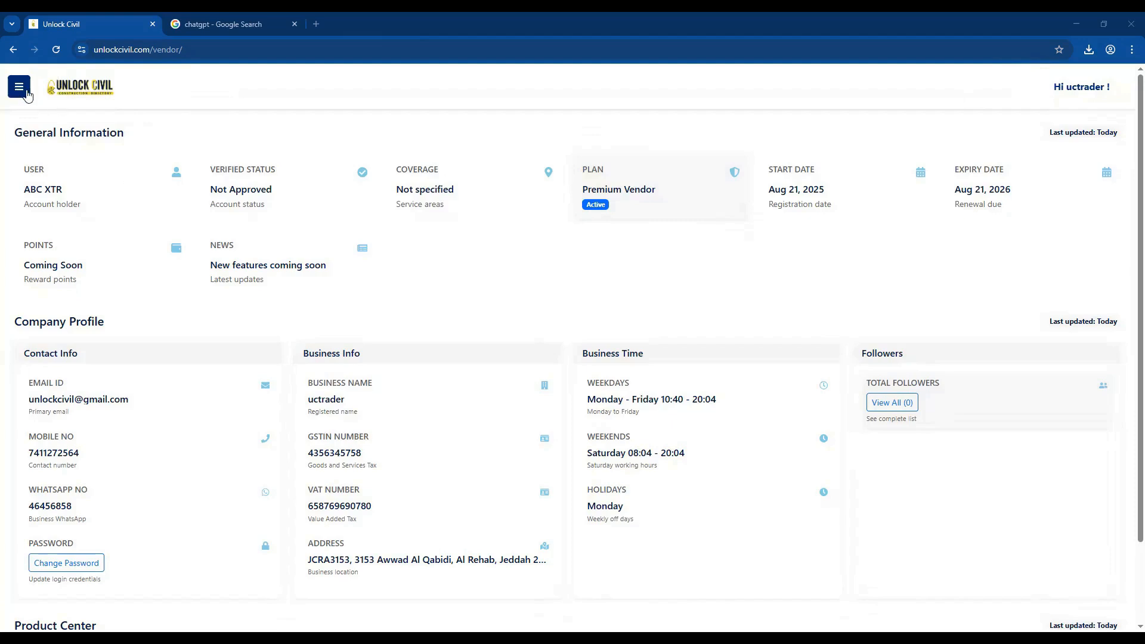
Open the Create New Product form from the vendor portal's product management section.
{"action": "left_click", "coordinate": [18, 97]}
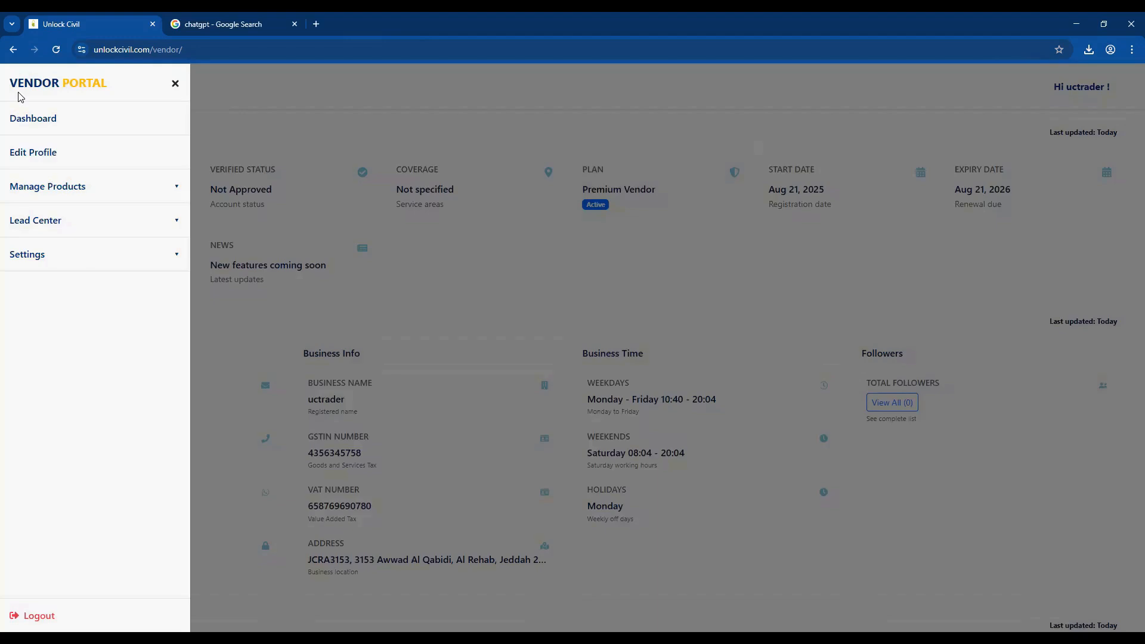
{"action": "left_click", "coordinate": [64, 187]}
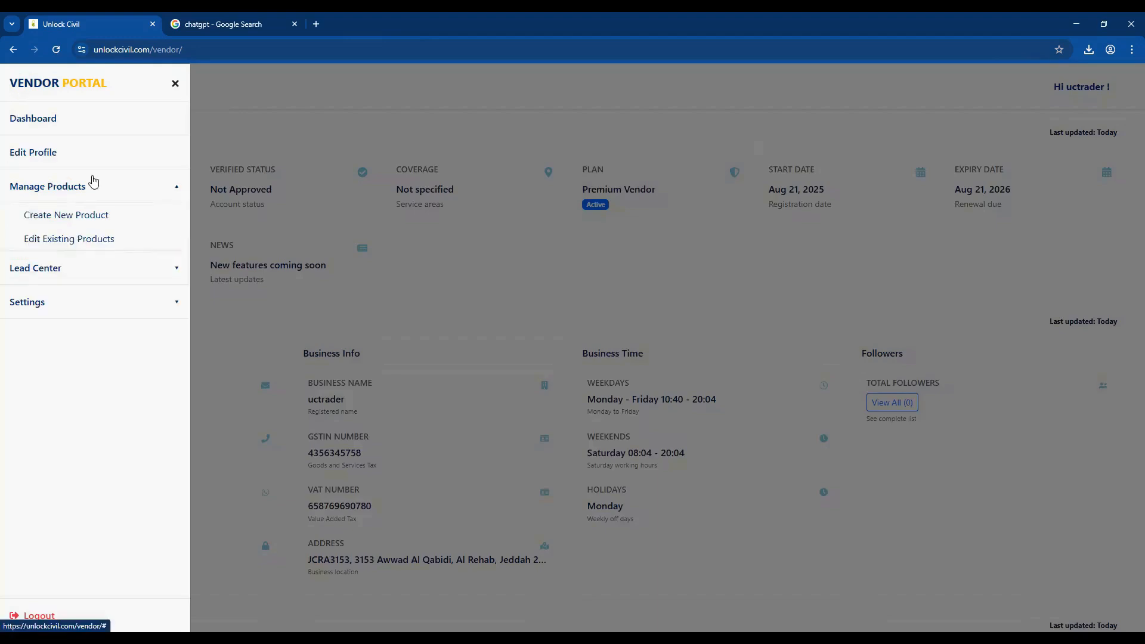
{"action": "left_click", "coordinate": [77, 219]}
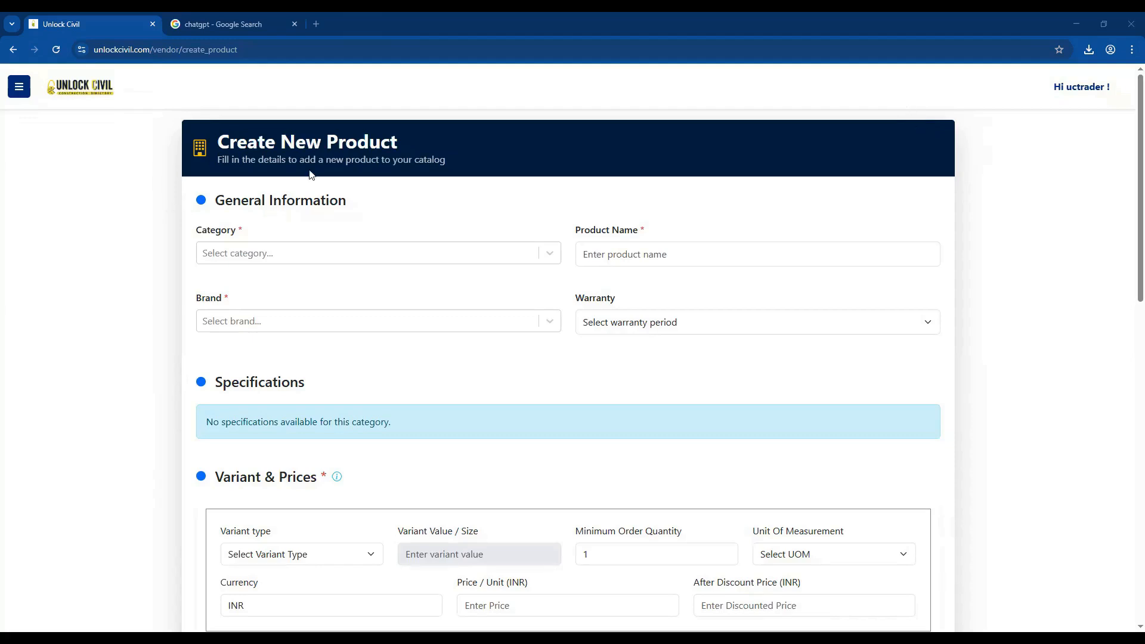
Search the category list for paint and set the product category to Paint Accessories.
{"action": "left_click", "coordinate": [377, 253]}
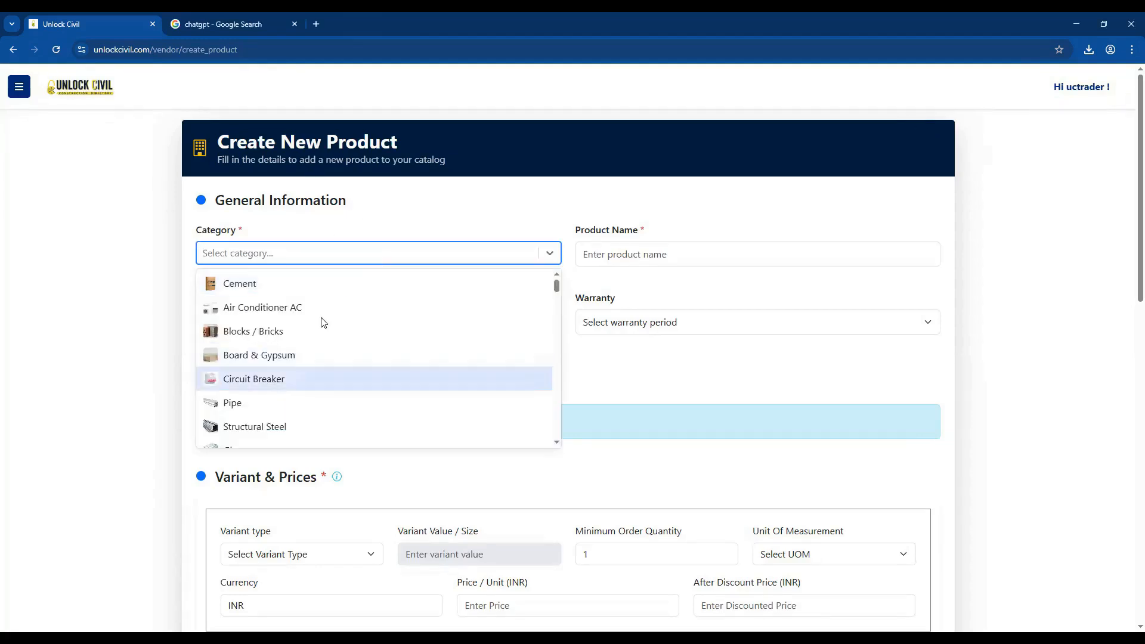
{"action": "scroll", "coordinate": [317, 350], "scroll_direction": "down", "scroll_amount": 2}
{"action": "scroll", "coordinate": [316, 350], "scroll_direction": "up", "scroll_amount": 2}
{"action": "scroll", "coordinate": [237, 273], "scroll_direction": "down", "scroll_amount": 5}
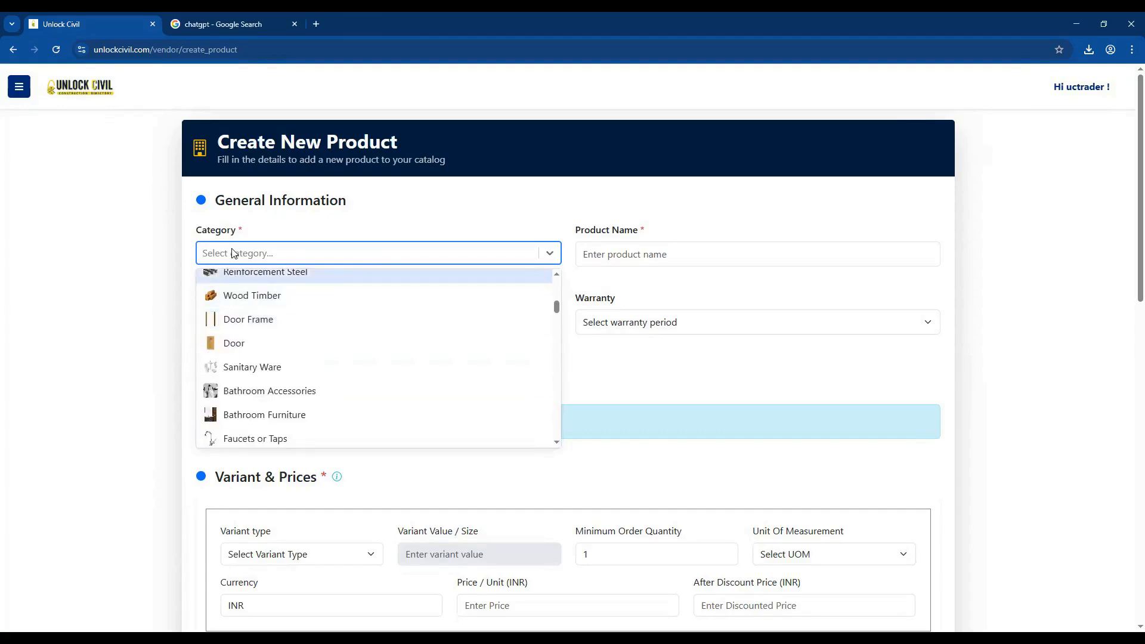
{"action": "type", "text": "pain"}
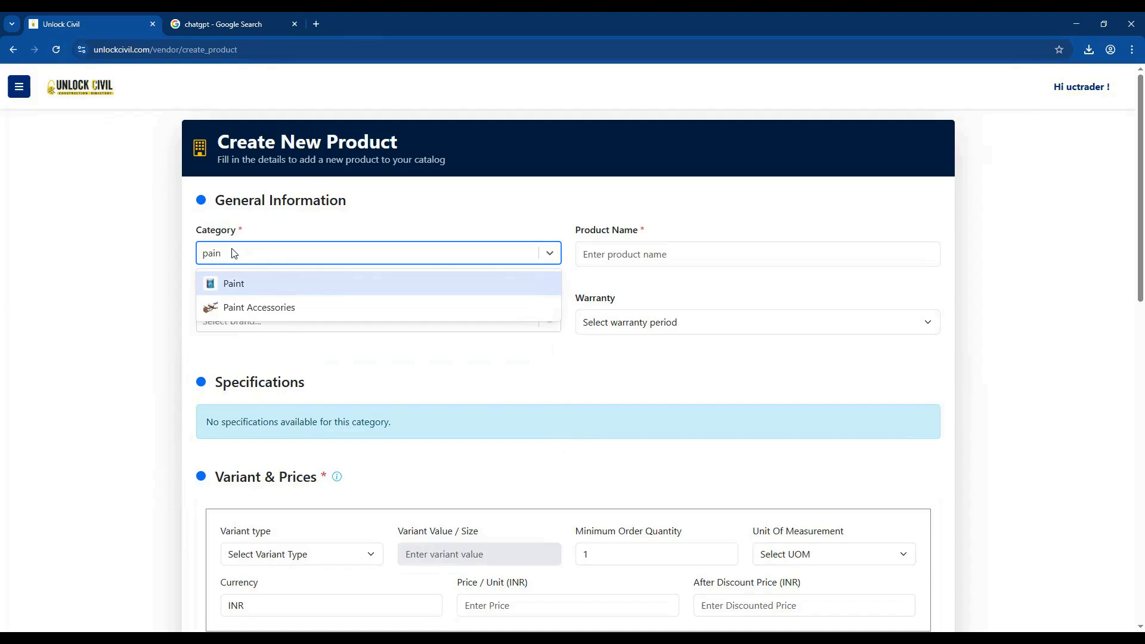
{"action": "left_click", "coordinate": [245, 308]}
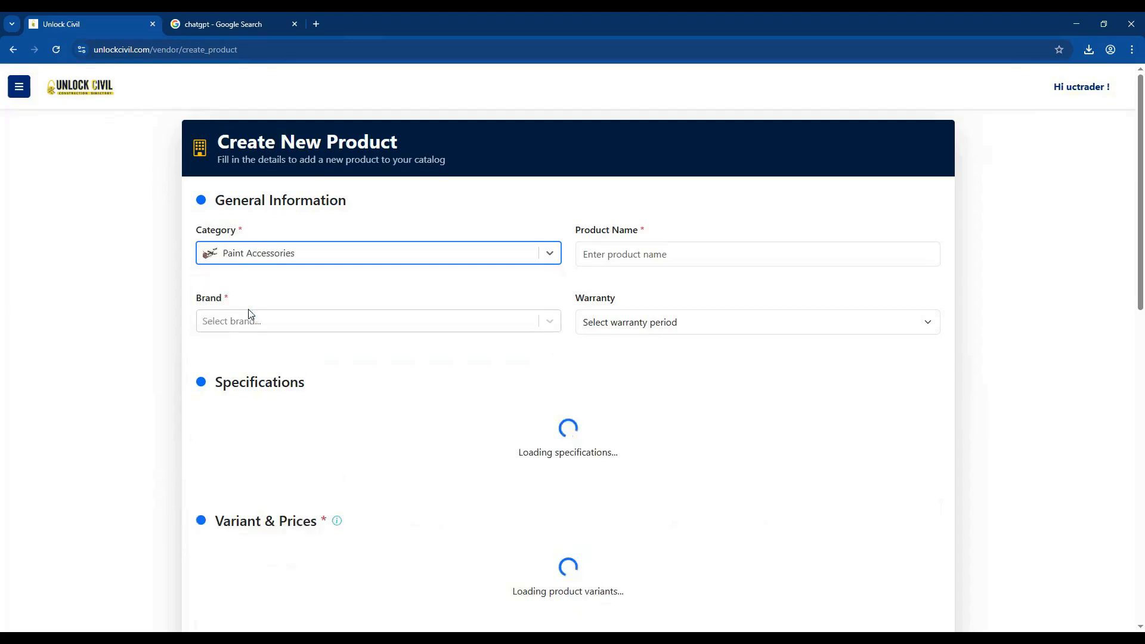
Paste the product name Buildskill Paint Brush with Wood Handle 3 Inch from the other window and tidy its wording.
{"action": "left_click", "coordinate": [609, 253]}
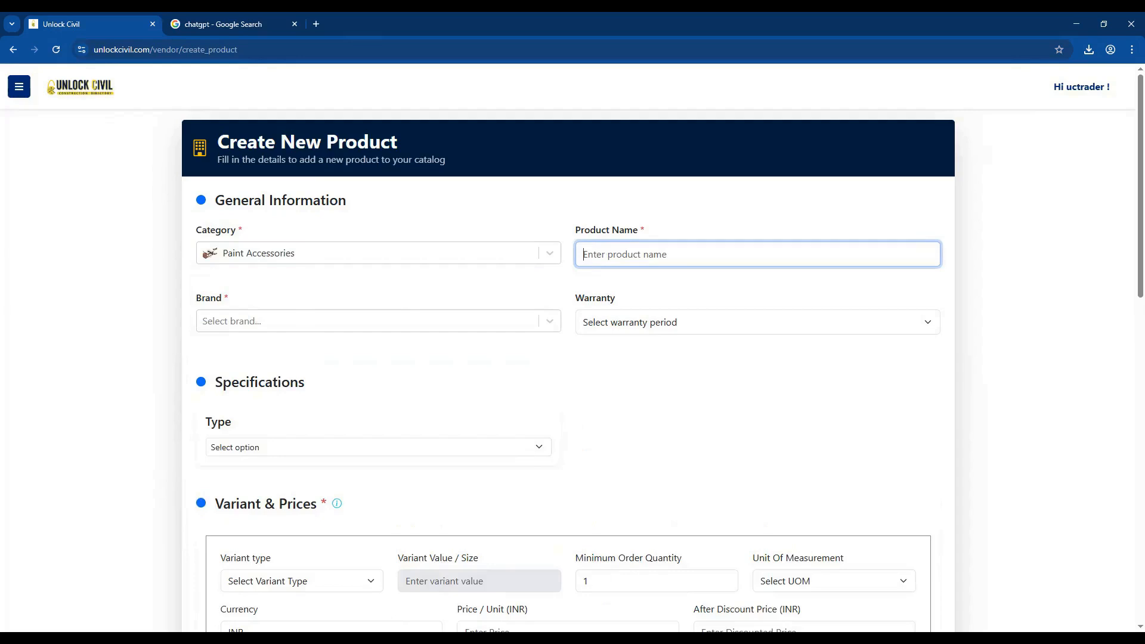
{"action": "key", "text": "alt+Tab"}
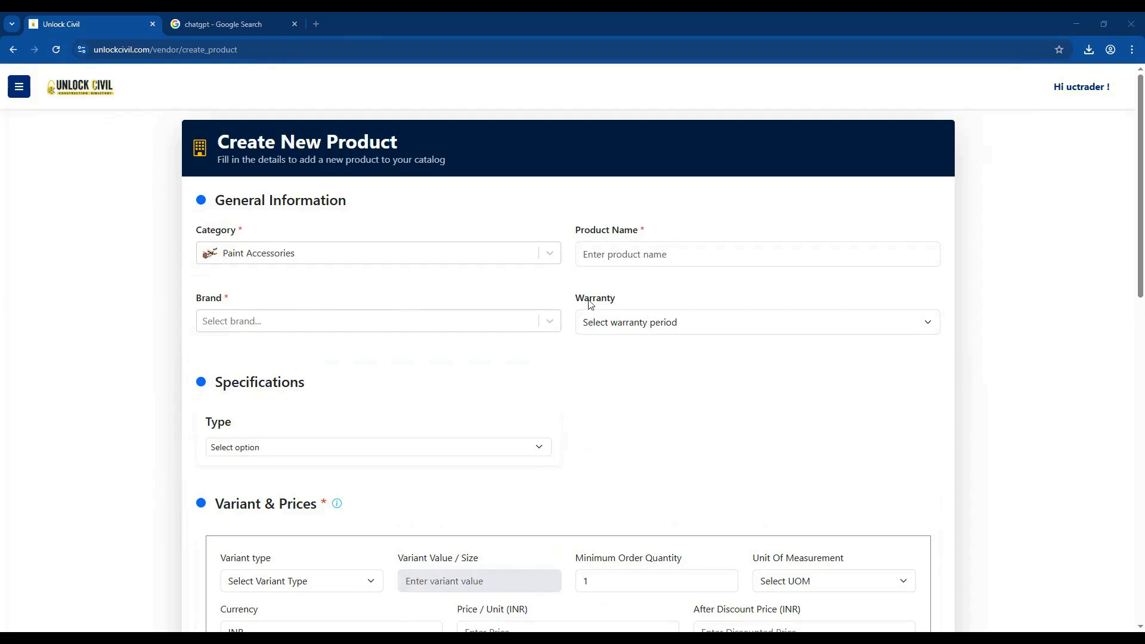
{"action": "left_click", "coordinate": [607, 254]}
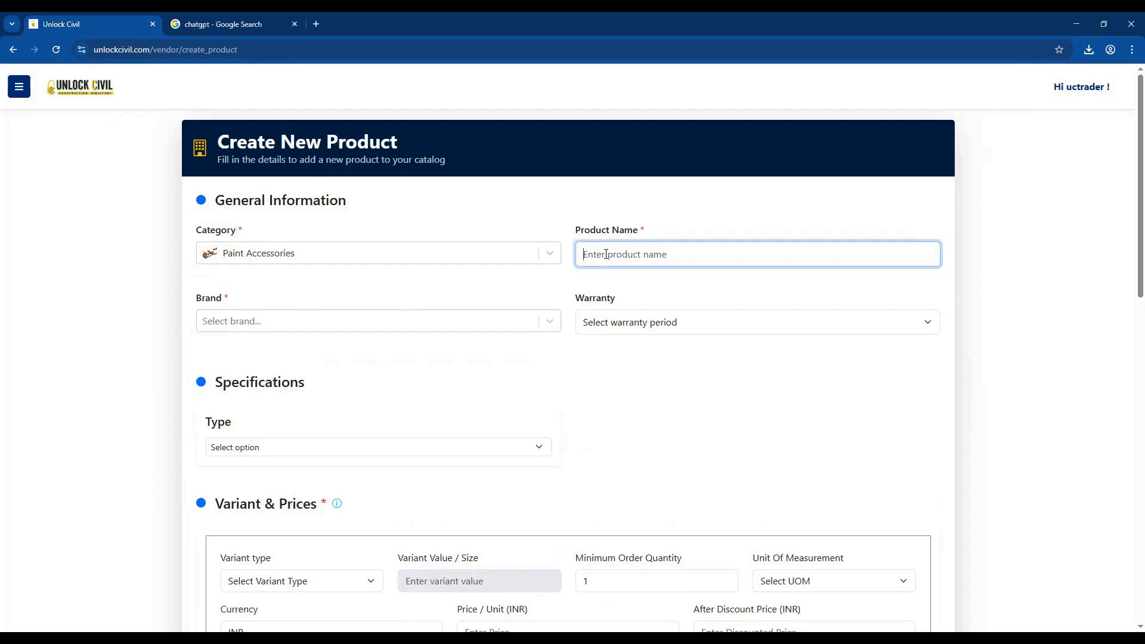
{"action": "type", "text": "BuildSkill Paint Brush with Wood Handle 3 Inch"}
{"action": "mouse_move", "coordinate": [621, 254]}
{"action": "left_mouse_down"}
{"action": "mouse_move", "coordinate": [577, 257]}
{"action": "mouse_move", "coordinate": [689, 257]}
{"action": "mouse_move", "coordinate": [672, 258]}
{"action": "left_mouse_up"}
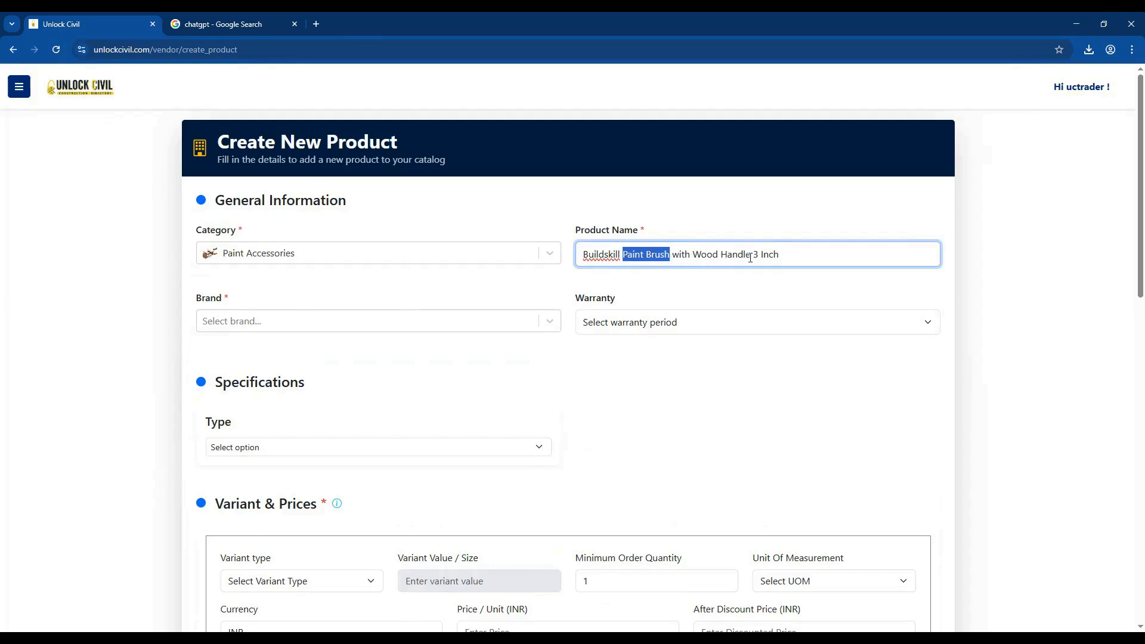
{"action": "left_click_drag", "start_coordinate": [753, 255], "coordinate": [795, 255]}
{"action": "left_click", "coordinate": [778, 282]}
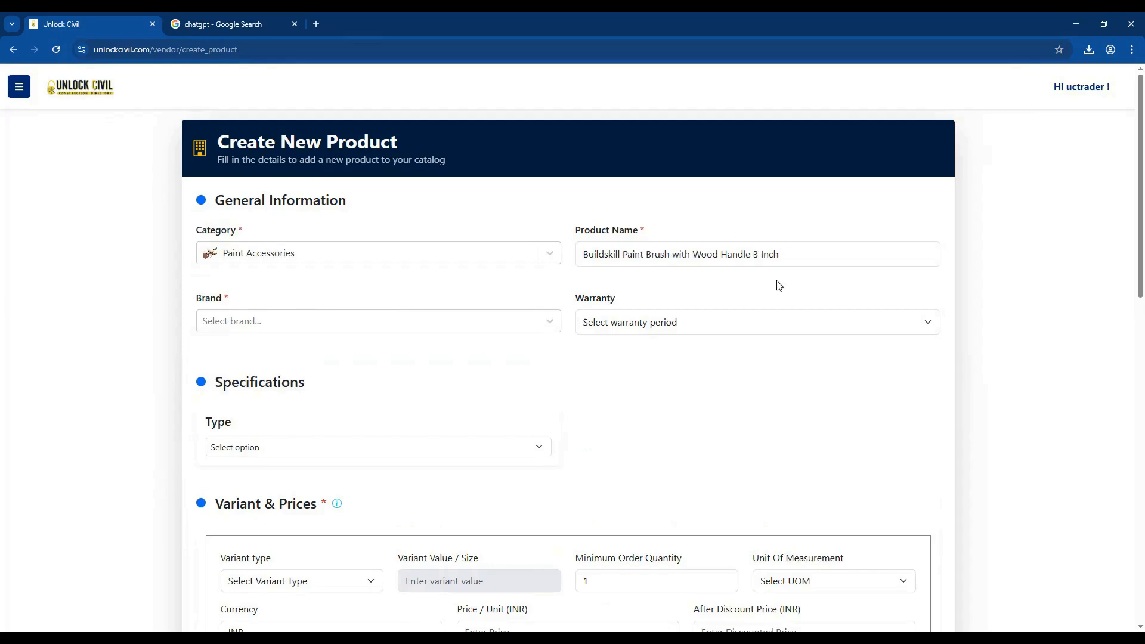
Search the brand list for build and set the brand to Buildskill.
{"action": "left_click", "coordinate": [420, 322]}
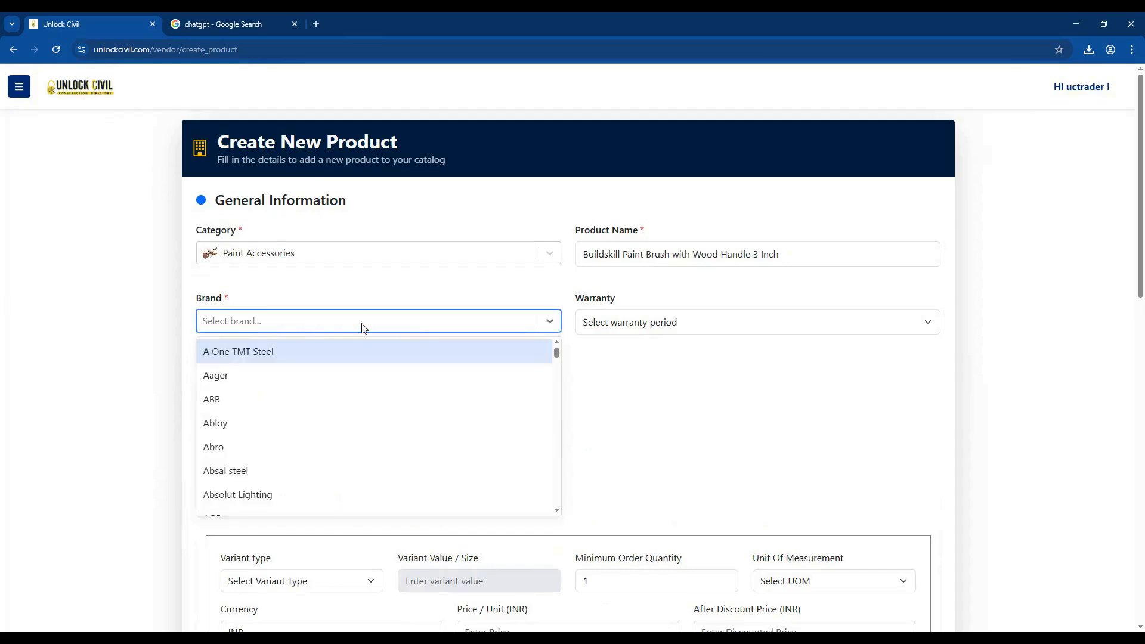
{"action": "type", "text": "build"}
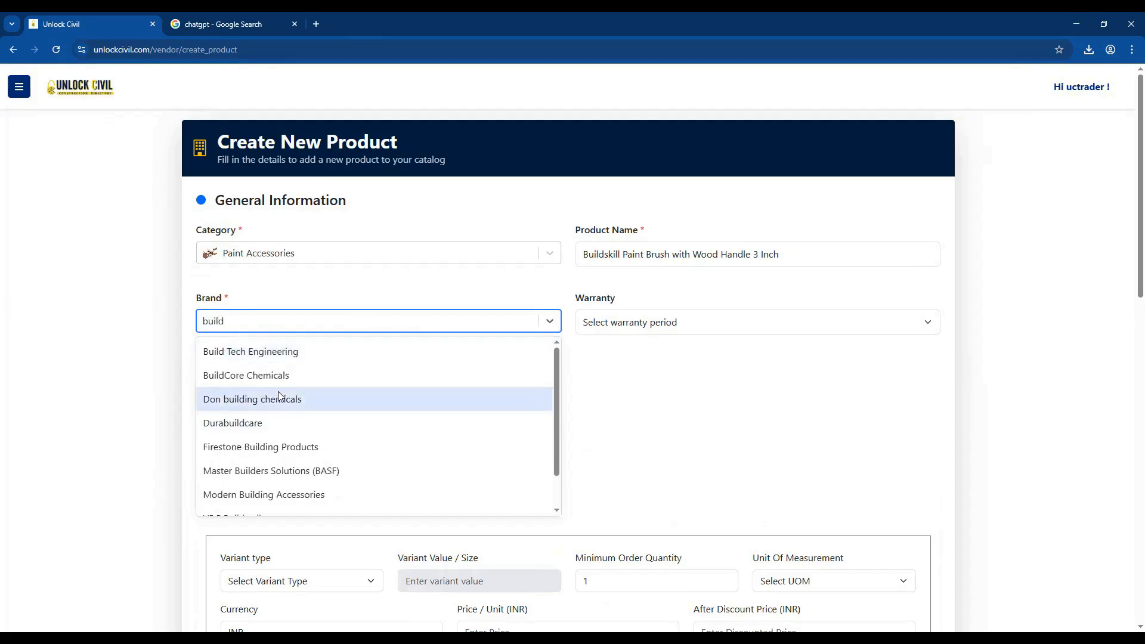
{"action": "scroll", "coordinate": [273, 432], "scroll_direction": "down", "scroll_amount": 2}
{"action": "left_click", "coordinate": [240, 503]}
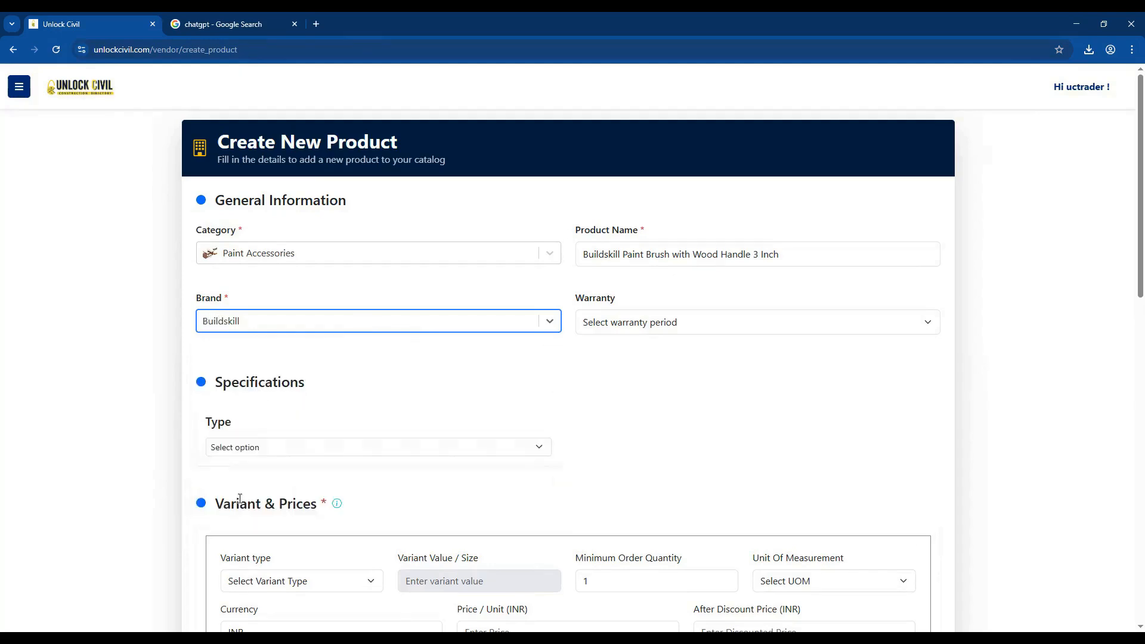
Set the warranty period to 45 days.
{"action": "left_click", "coordinate": [682, 328]}
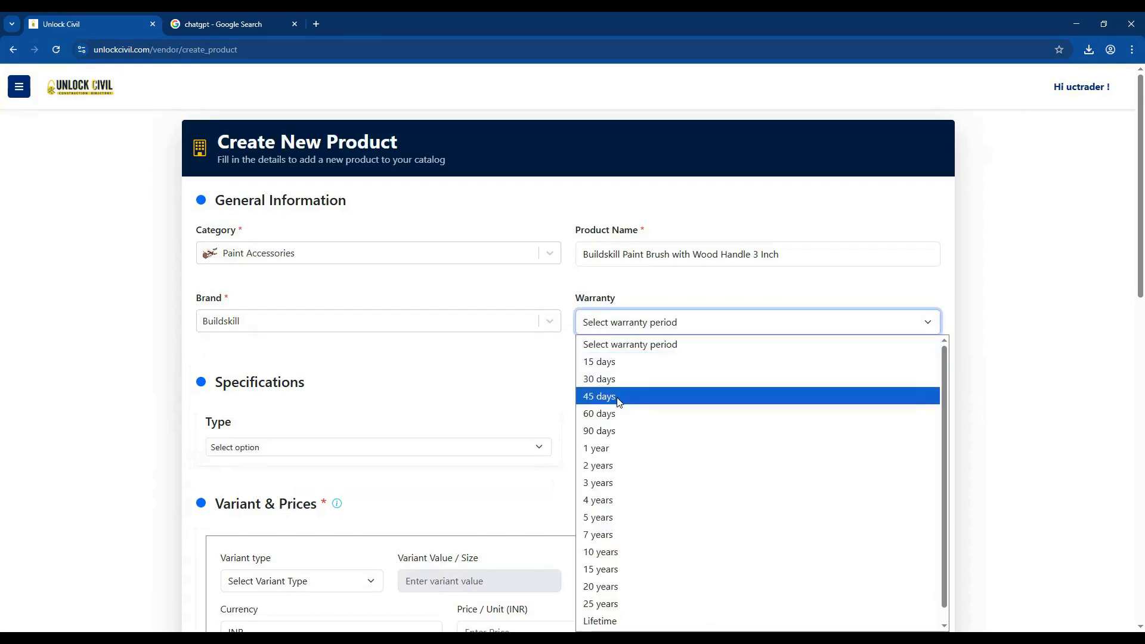
{"action": "left_click", "coordinate": [619, 402]}
{"action": "scroll", "coordinate": [499, 414], "scroll_direction": "down", "scroll_amount": 1}
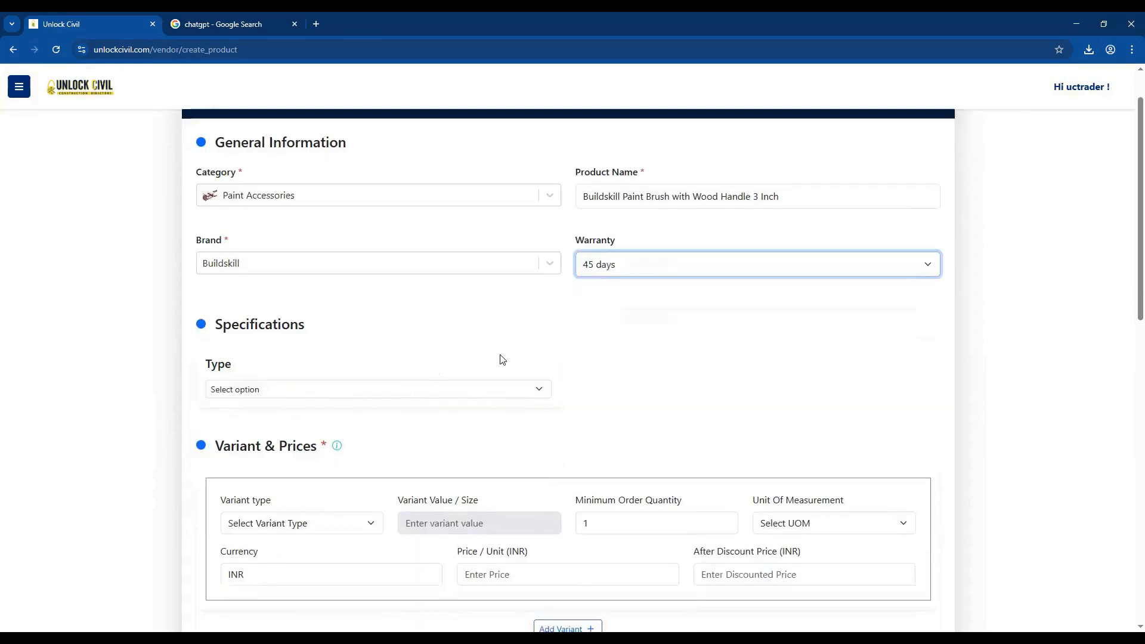
Set the specification type to Brush.
{"action": "left_click", "coordinate": [513, 390]}
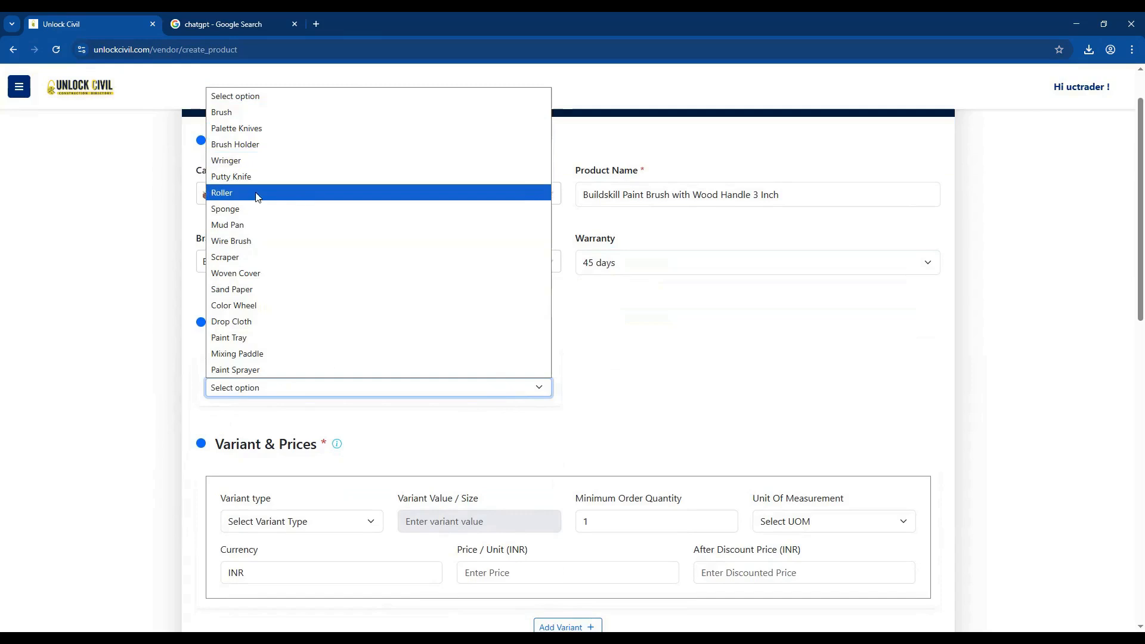
{"action": "left_click", "coordinate": [238, 118]}
{"action": "scroll", "coordinate": [446, 334], "scroll_direction": "down", "scroll_amount": 3}
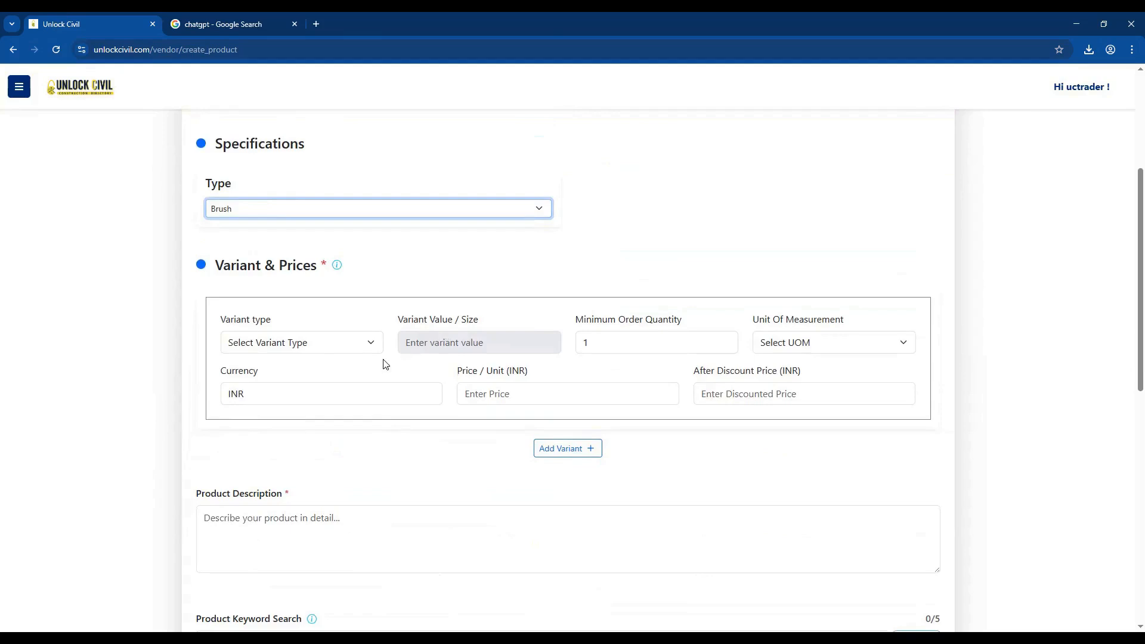
Set the first variant's type to Size and its value to 3 Inchs.
{"action": "left_click", "coordinate": [335, 348]}
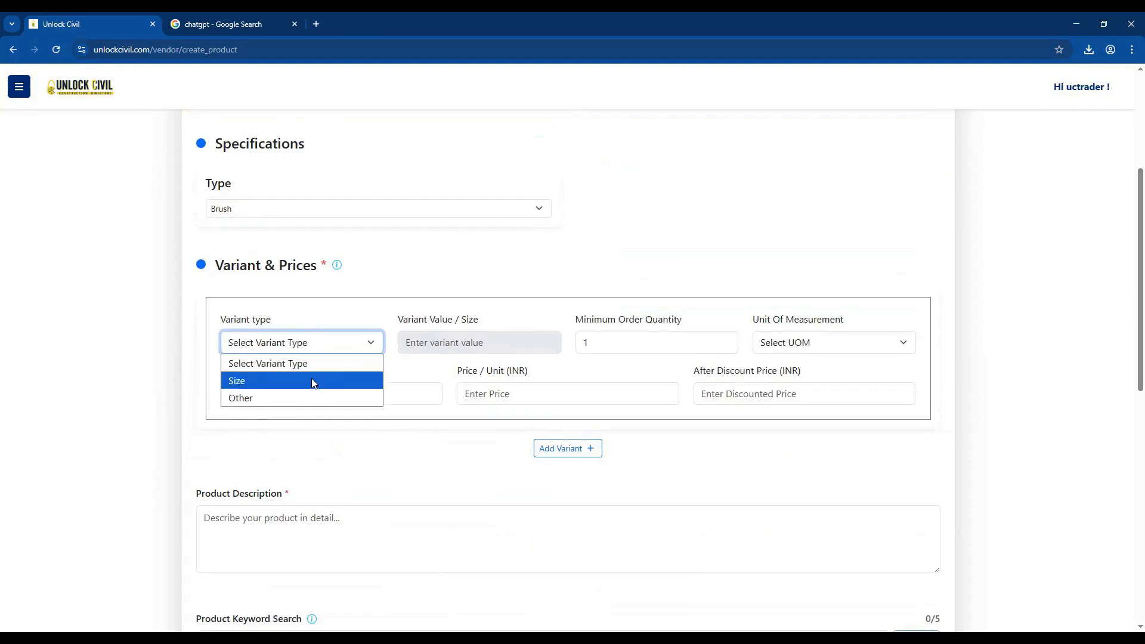
{"action": "left_click", "coordinate": [311, 380]}
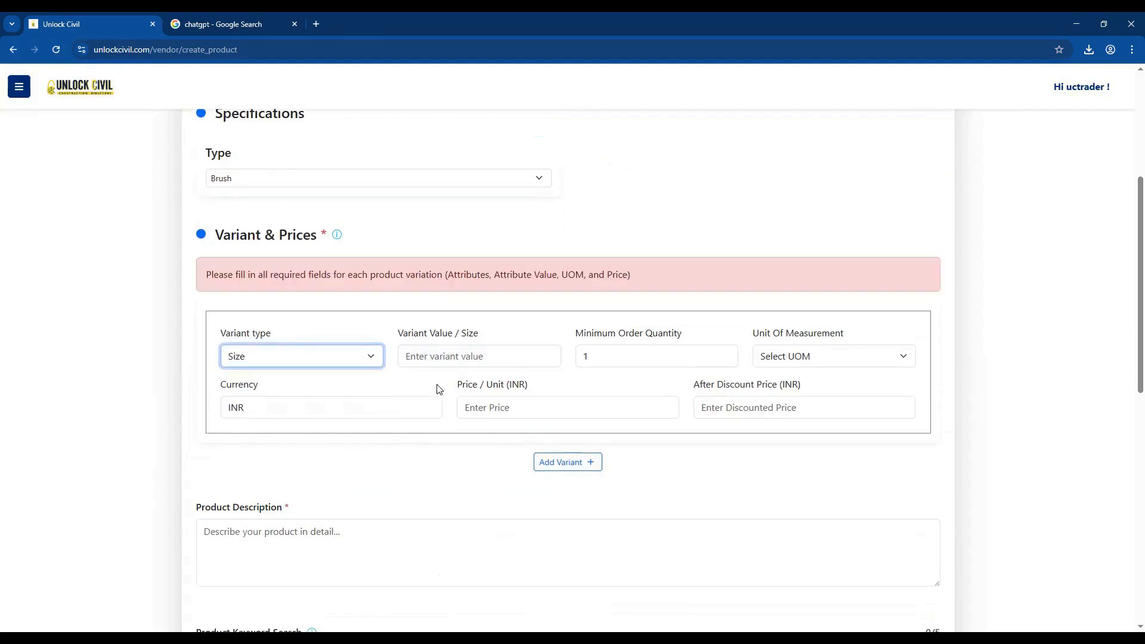
{"action": "left_click", "coordinate": [532, 361]}
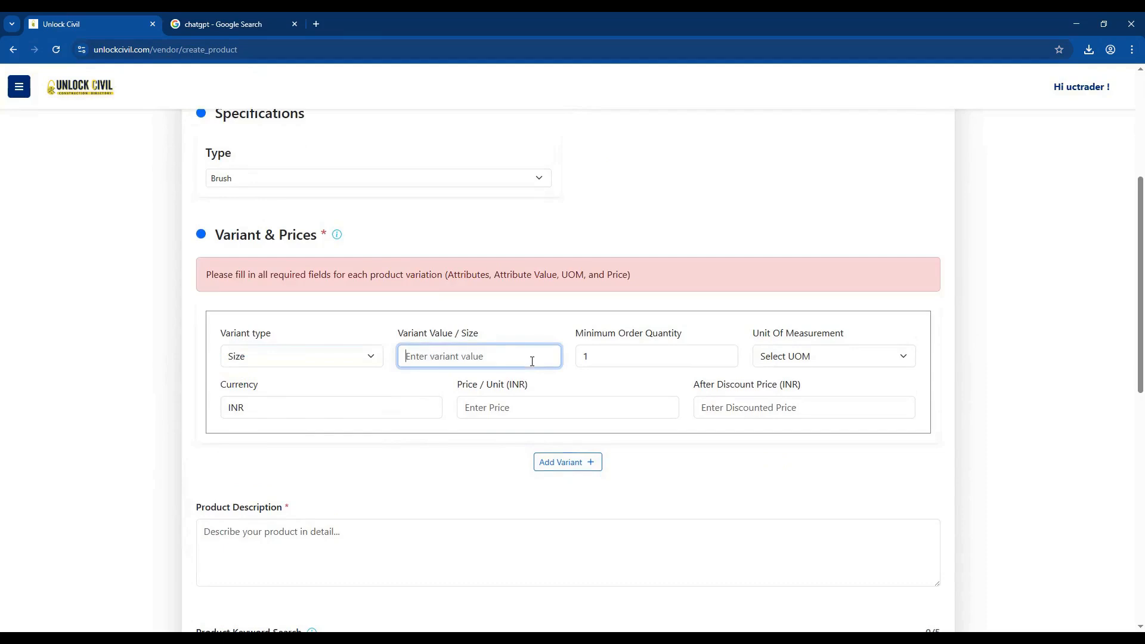
{"action": "type", "text": "3 Inchs"}
Set the first variant's minimum order quantity to 1 and unit of measurement to Pieces -Pcs.
{"action": "left_click", "coordinate": [659, 357]}
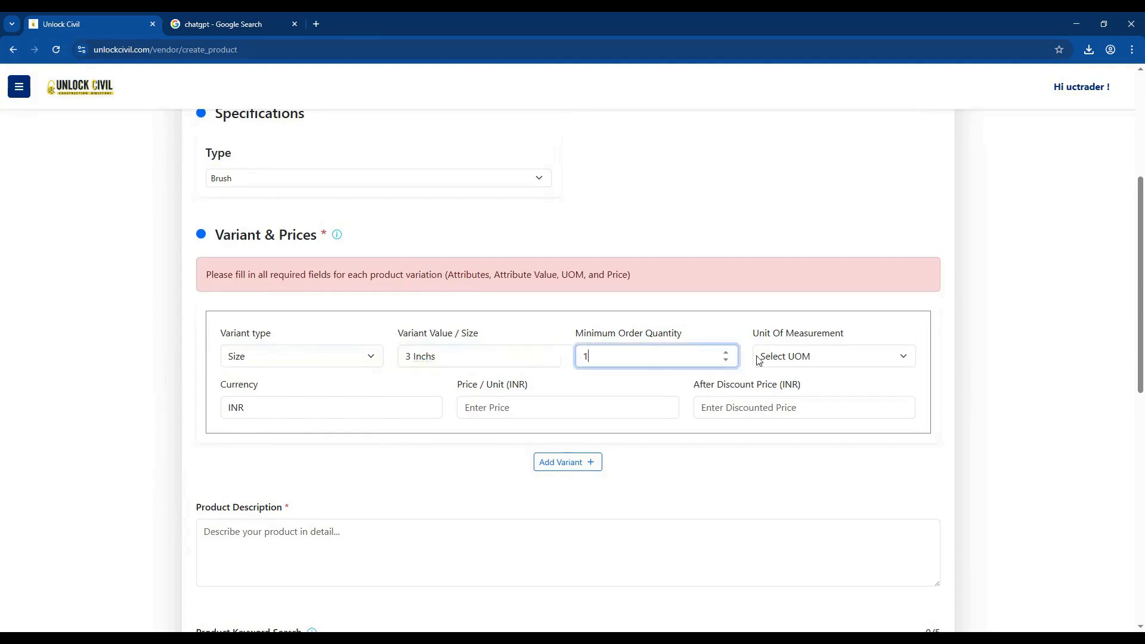
{"action": "type", "text": "1"}
{"action": "left_click", "coordinate": [793, 358]}
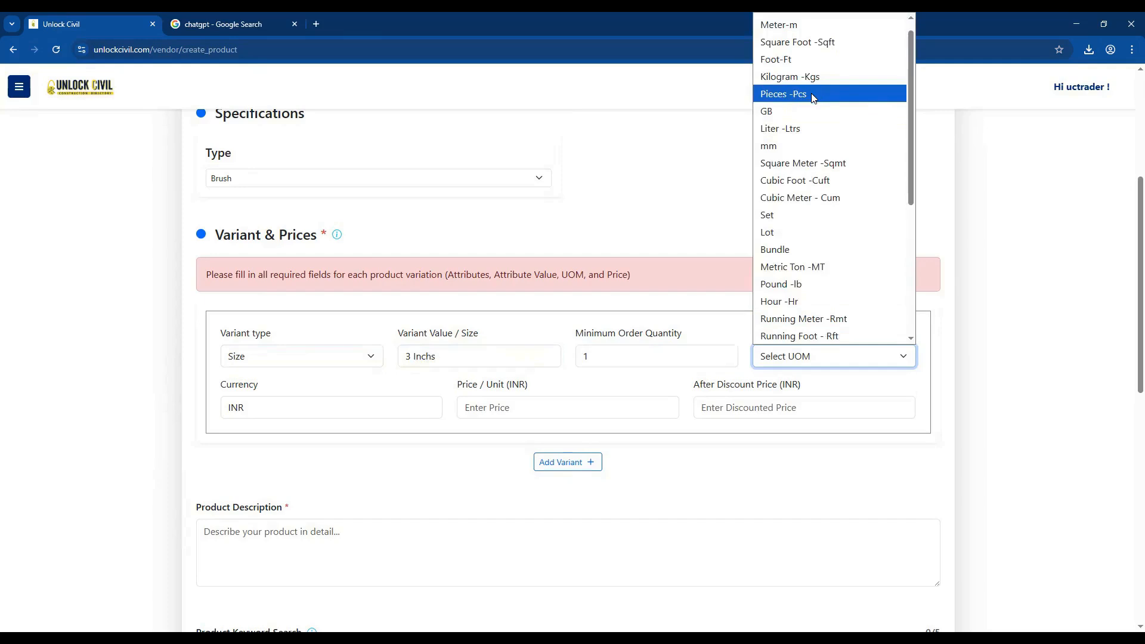
{"action": "left_click", "coordinate": [814, 94]}
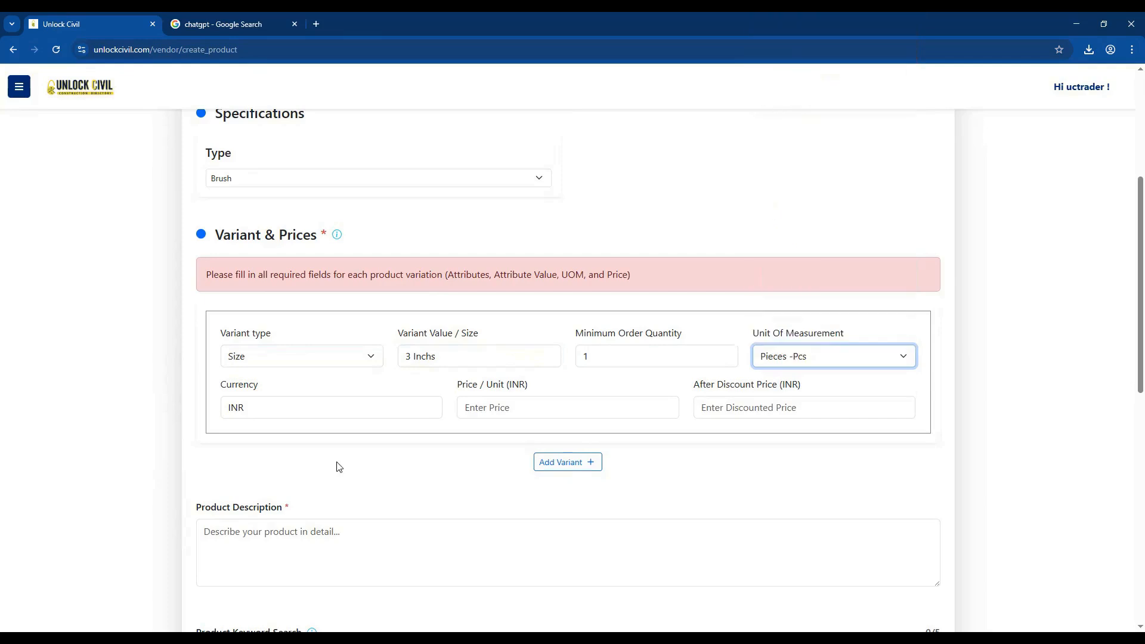
Enter a price of 250 INR and a discounted price of 220 INR for the first variant.
{"action": "left_click", "coordinate": [328, 417]}
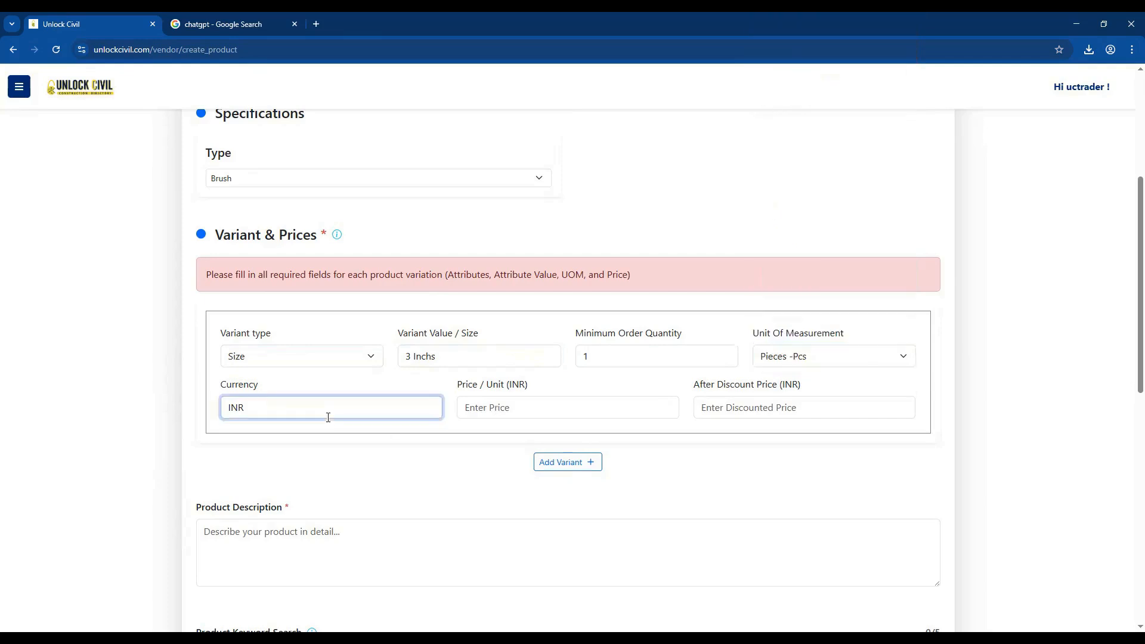
{"action": "left_click", "coordinate": [536, 411]}
{"action": "type", "text": "25"}
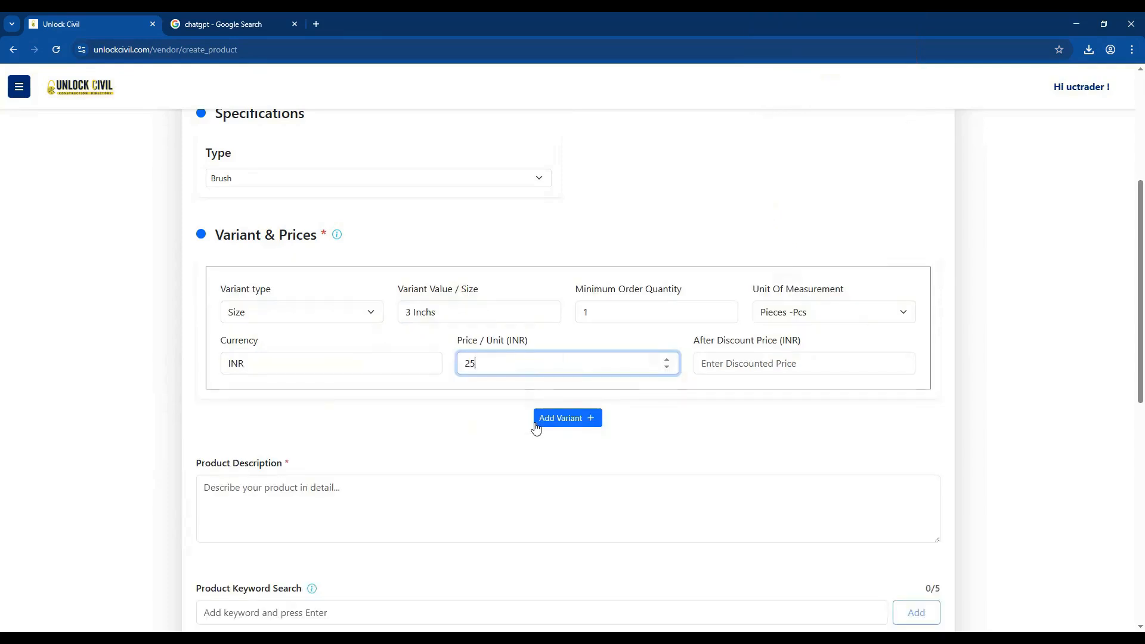
{"action": "type", "text": "0"}
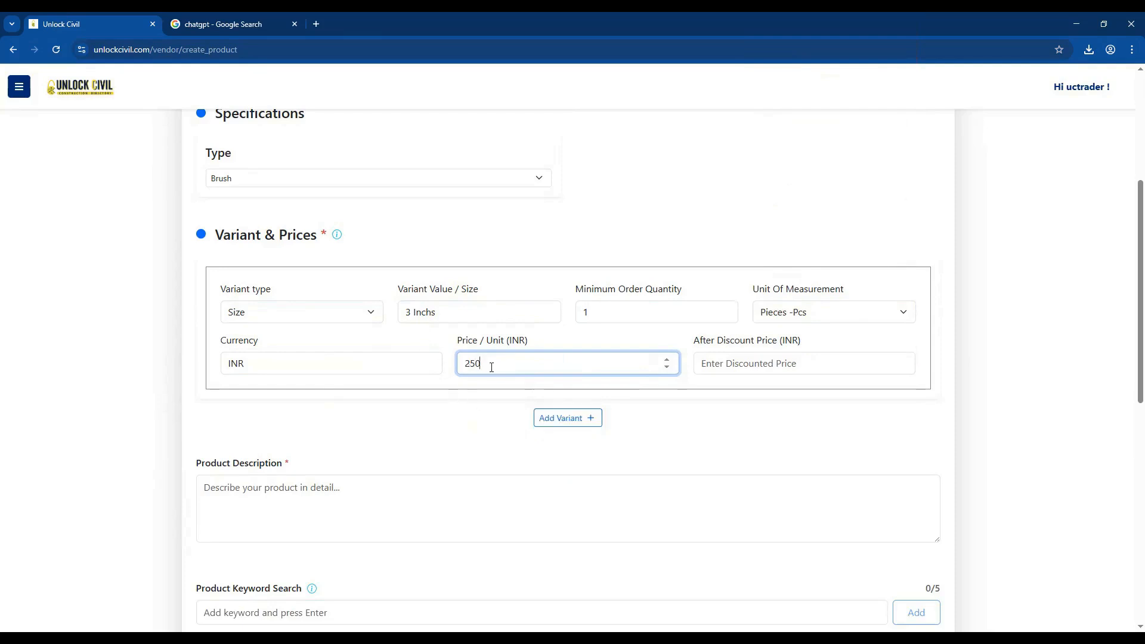
{"action": "left_click", "coordinate": [738, 363]}
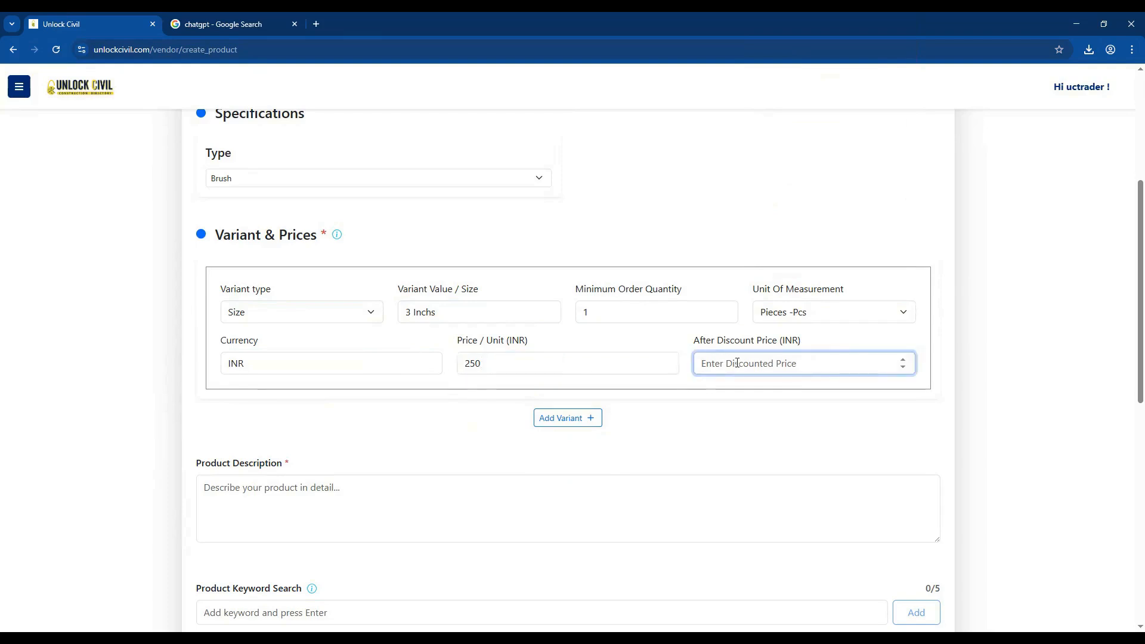
{"action": "type", "text": "220"}
{"action": "left_click", "coordinate": [714, 407]}
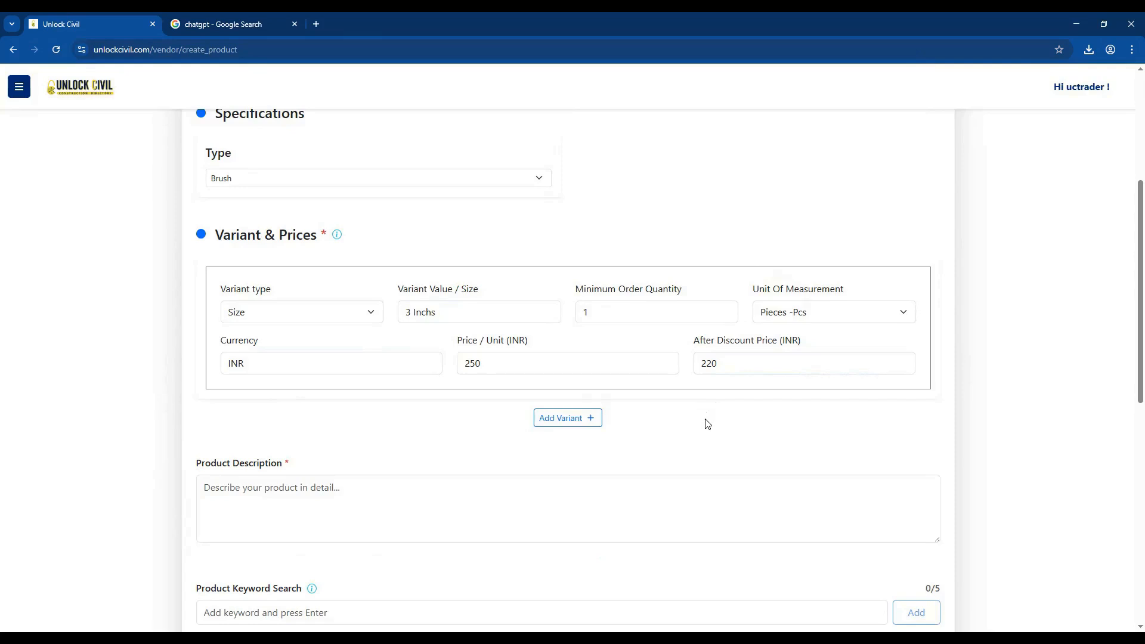
Add a second variant with type Size and value 4 Inchs.
{"action": "left_click", "coordinate": [568, 424]}
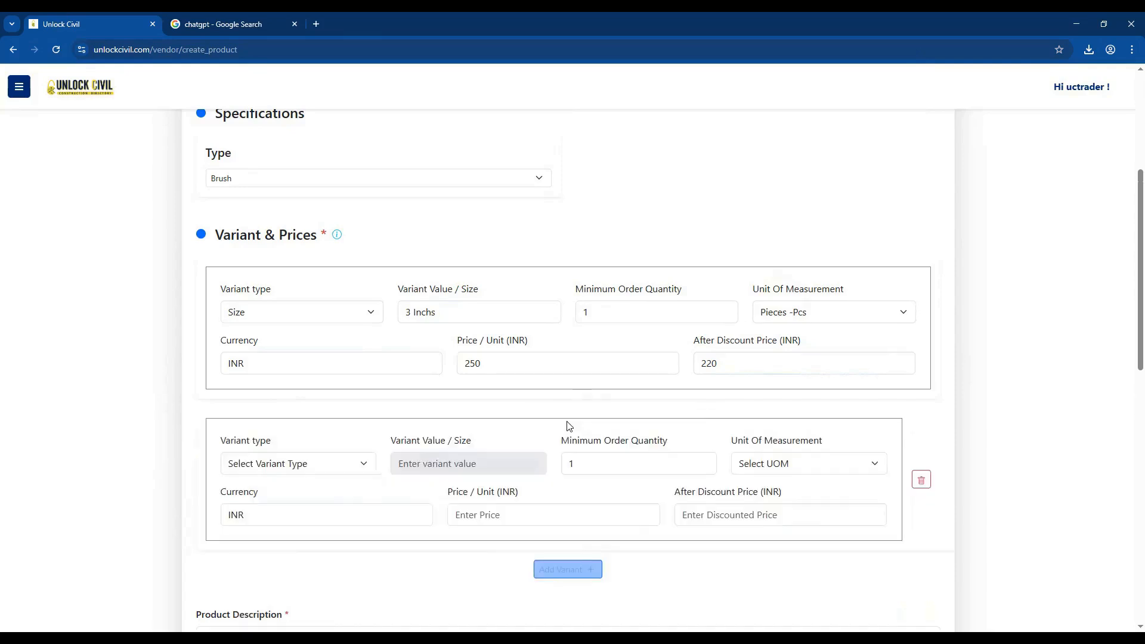
{"action": "scroll", "coordinate": [328, 405], "scroll_direction": "down", "scroll_amount": 2}
{"action": "left_click", "coordinate": [320, 352]}
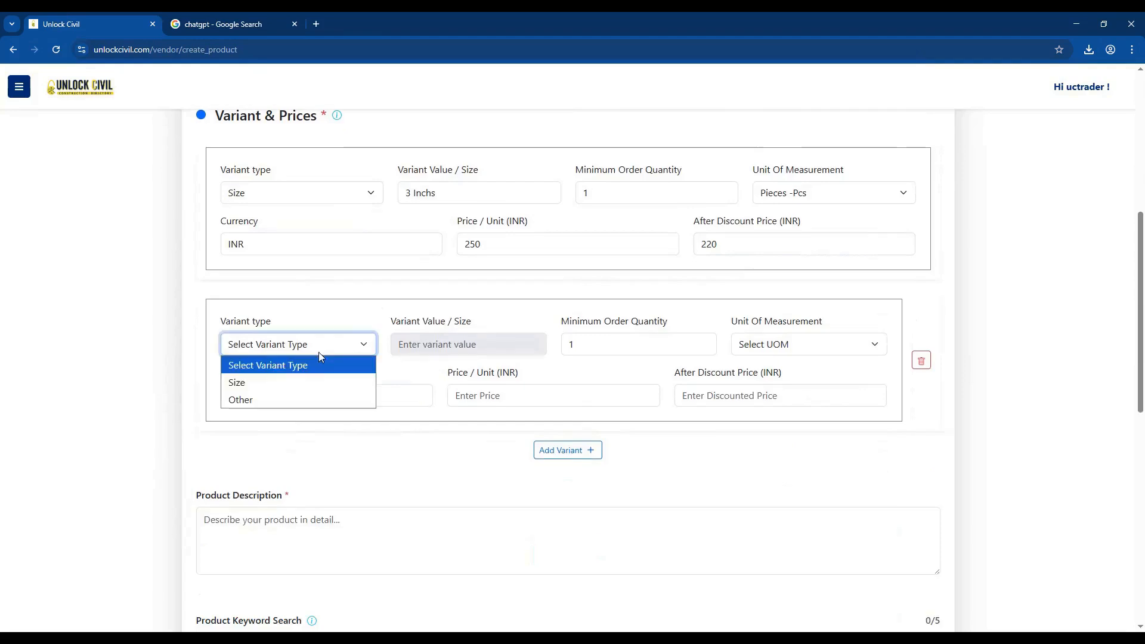
{"action": "left_click", "coordinate": [258, 382]}
{"action": "left_click", "coordinate": [427, 431]}
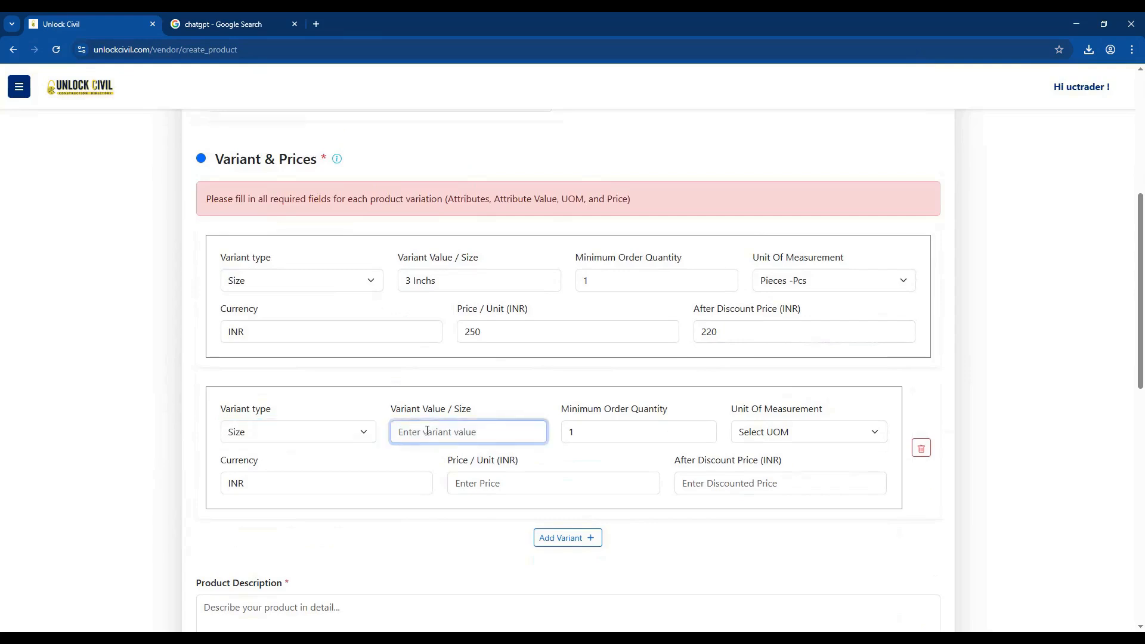
{"action": "type", "text": "4 Inchs"}
Set the second variant's minimum order quantity to 3 and its unit of measurement to Pieces -Pcs.
{"action": "left_click", "coordinate": [620, 427]}
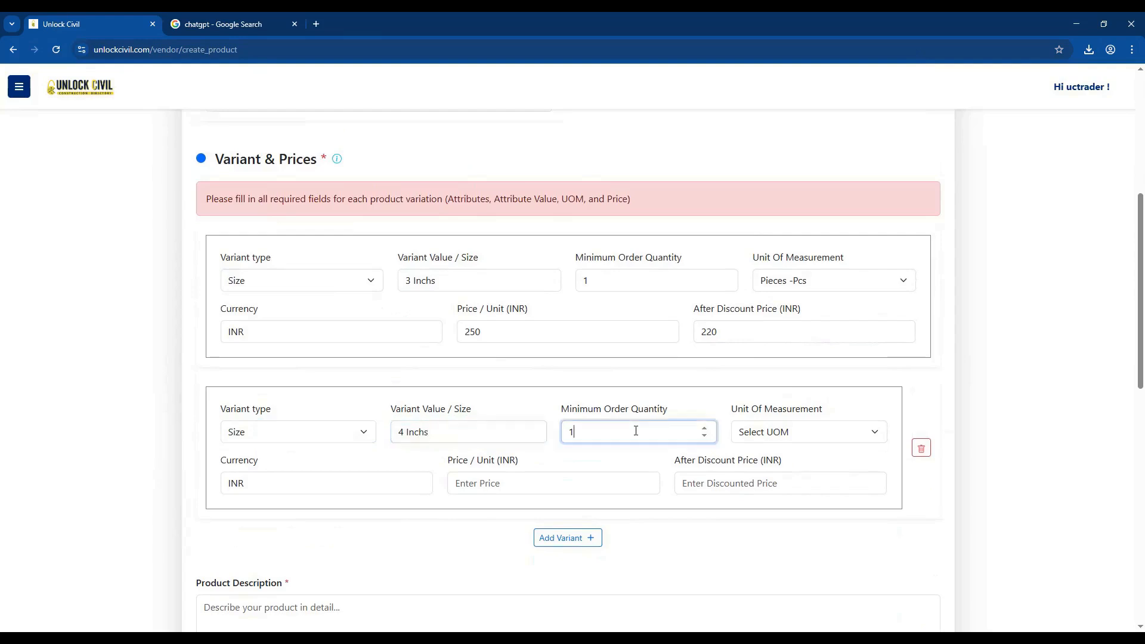
{"action": "double_click", "coordinate": [704, 428]}
{"action": "left_click", "coordinate": [799, 431]}
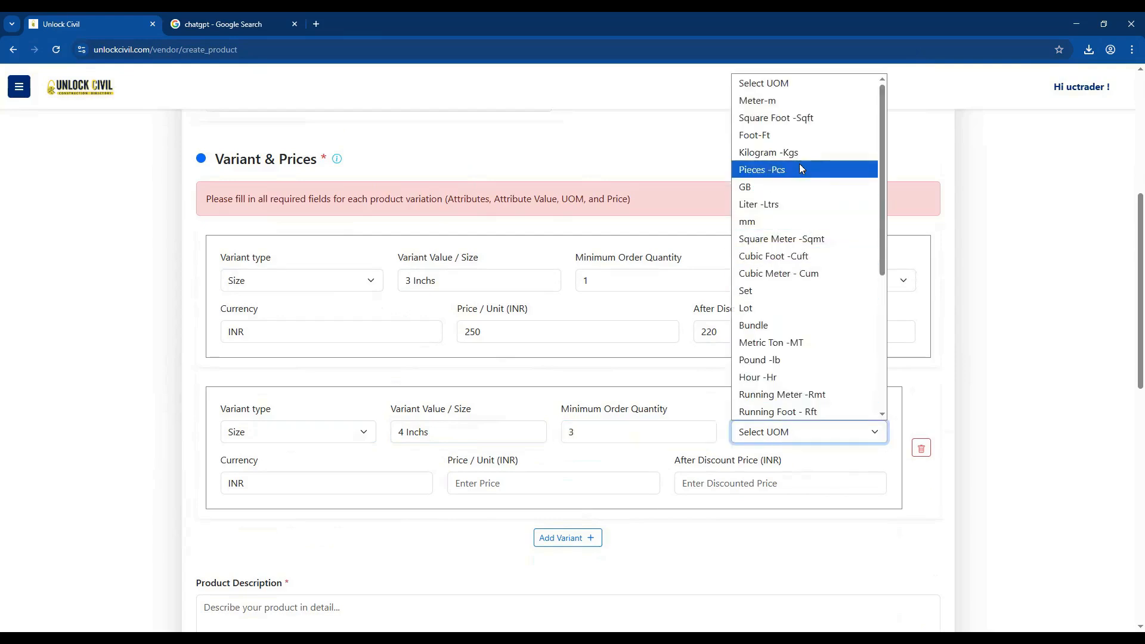
{"action": "left_click", "coordinate": [800, 170]}
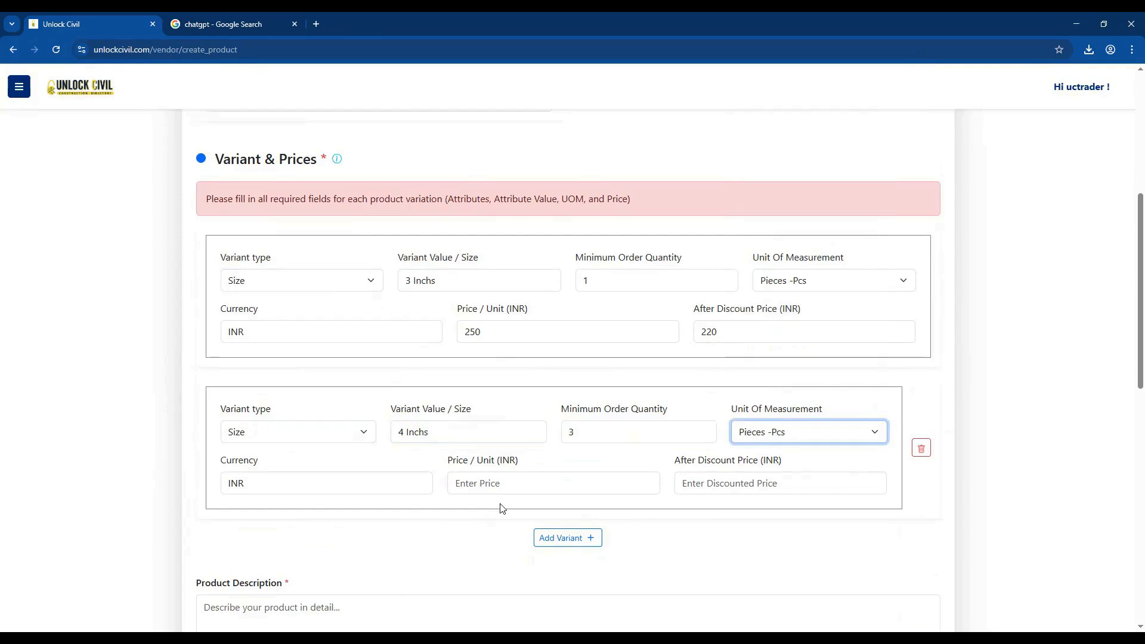
Enter a price of 350 INR and a discounted price of 300 INR for the second variant.
{"action": "left_click", "coordinate": [504, 485]}
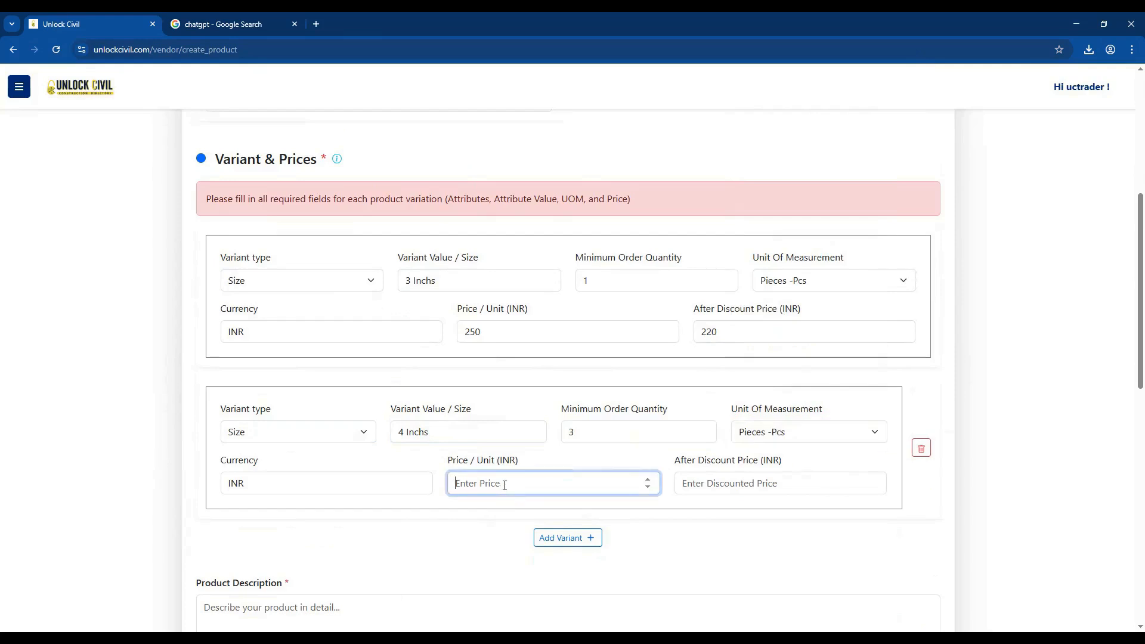
{"action": "type", "text": "350"}
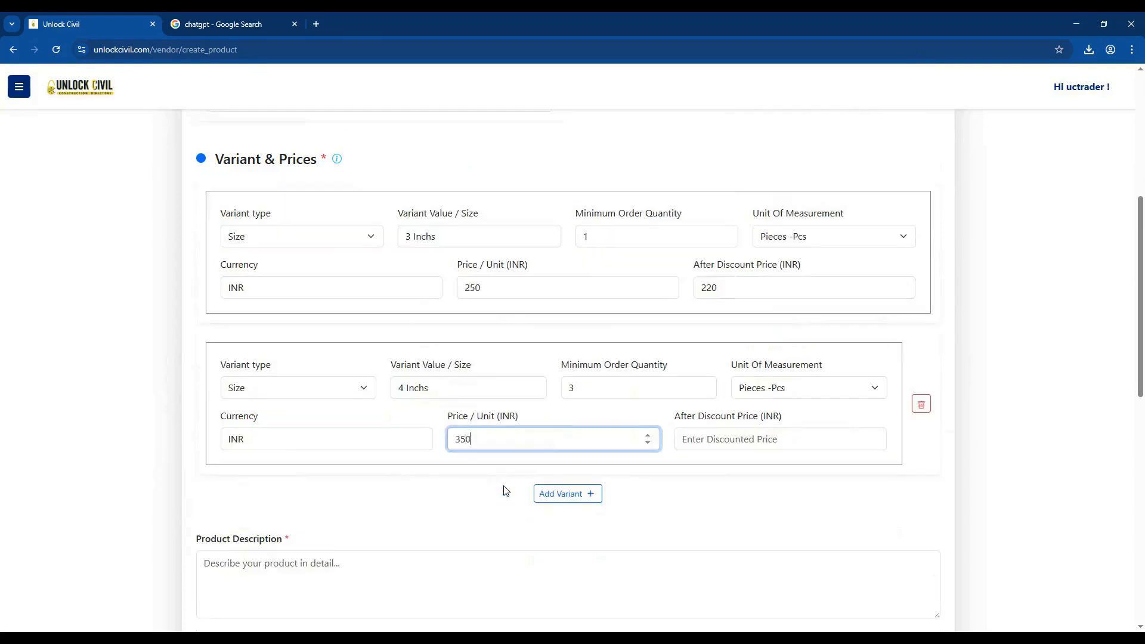
{"action": "left_click", "coordinate": [732, 438]}
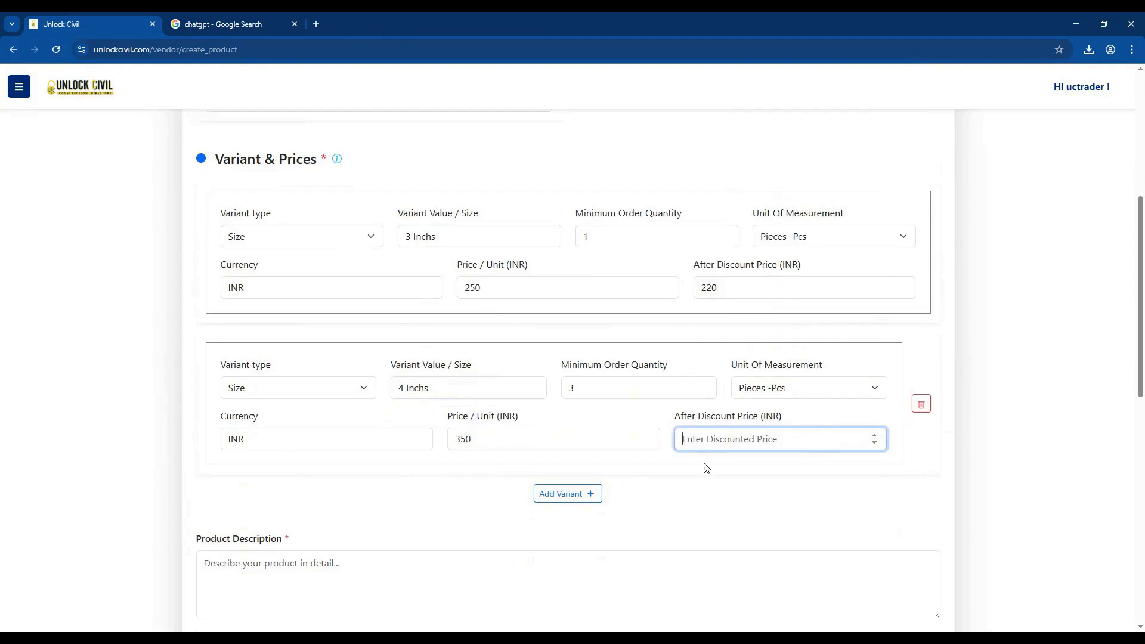
{"action": "type", "text": "300"}
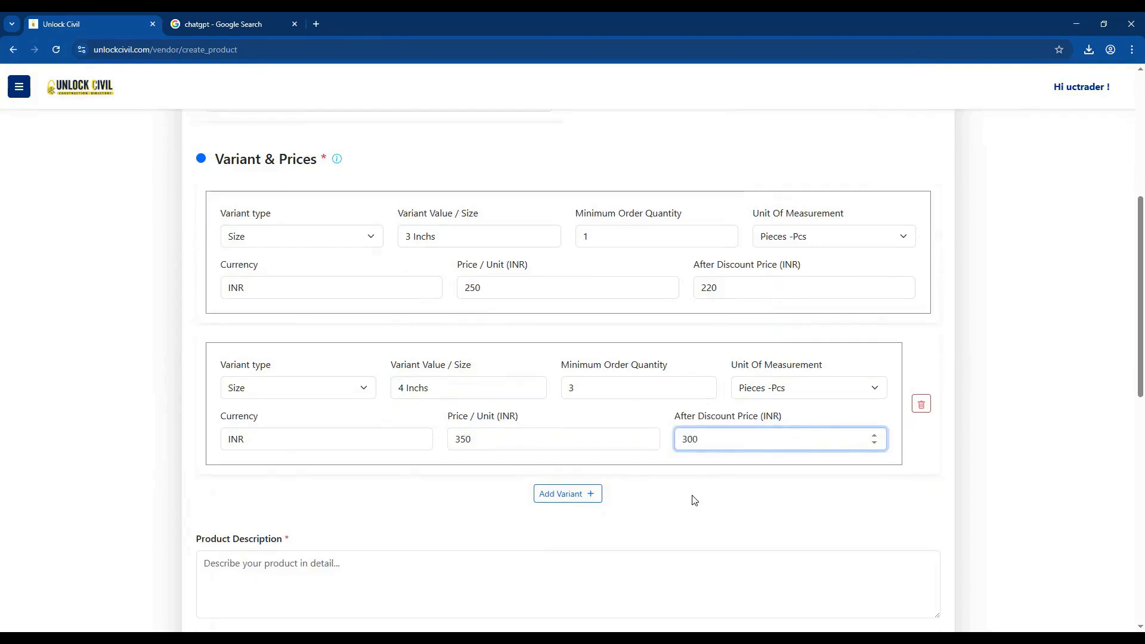
{"action": "left_click", "coordinate": [695, 500]}
Paste a product description about the paint brush's soft bristles, smooth finishes and even coverage into the description field.
{"action": "scroll", "coordinate": [692, 498], "scroll_direction": "down", "scroll_amount": 3}
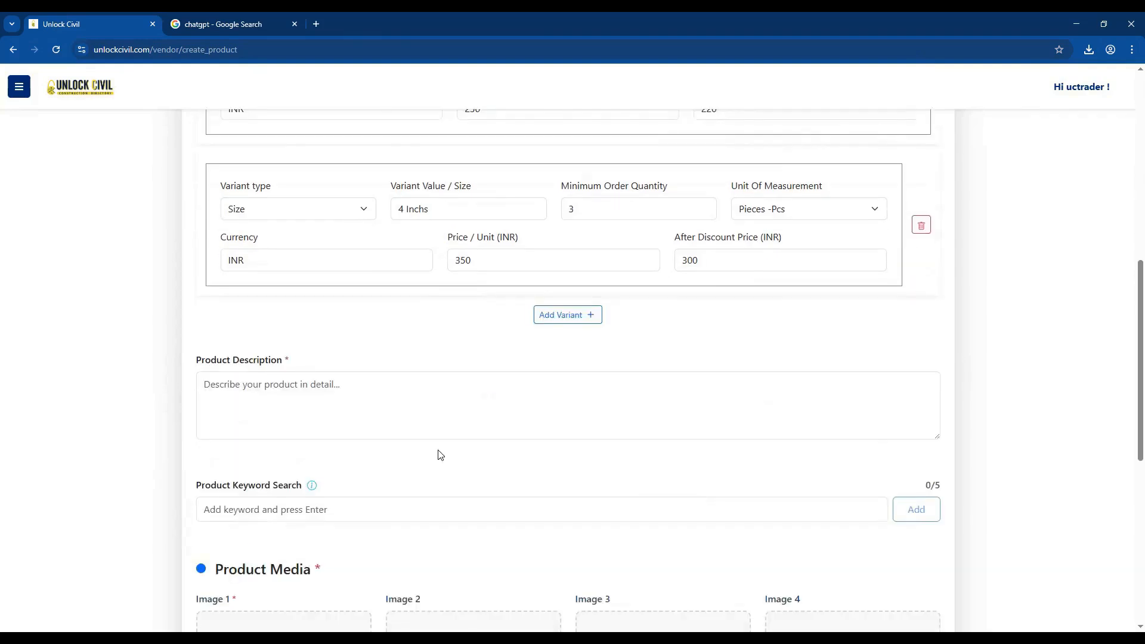
{"action": "left_click_drag", "start_coordinate": [290, 360], "coordinate": [197, 371]}
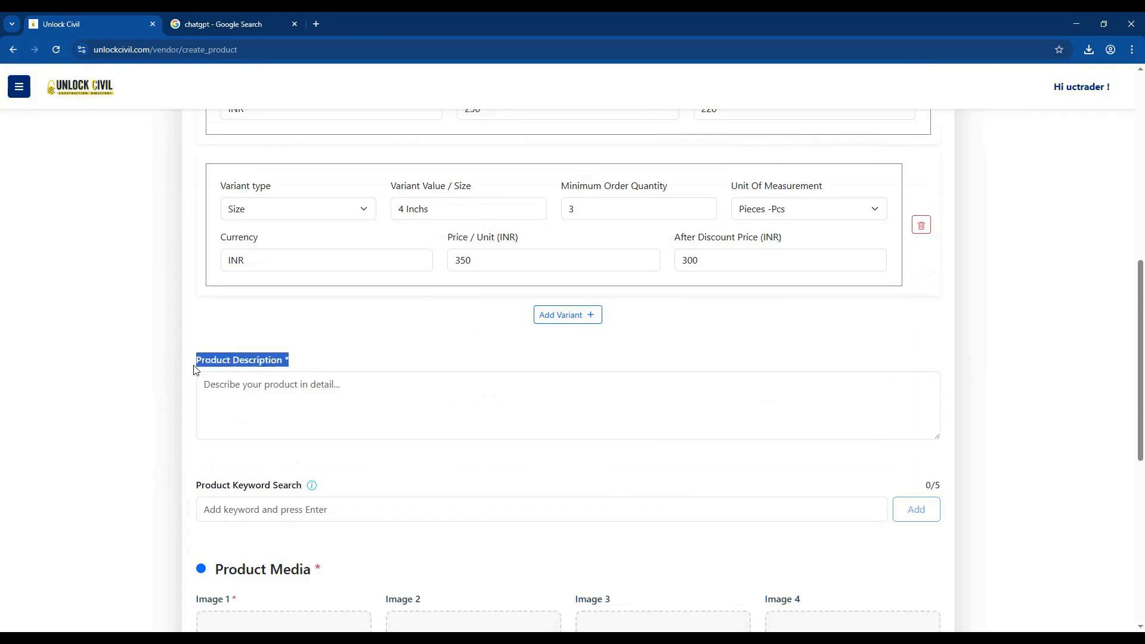
{"action": "key", "text": "alt+Tab"}
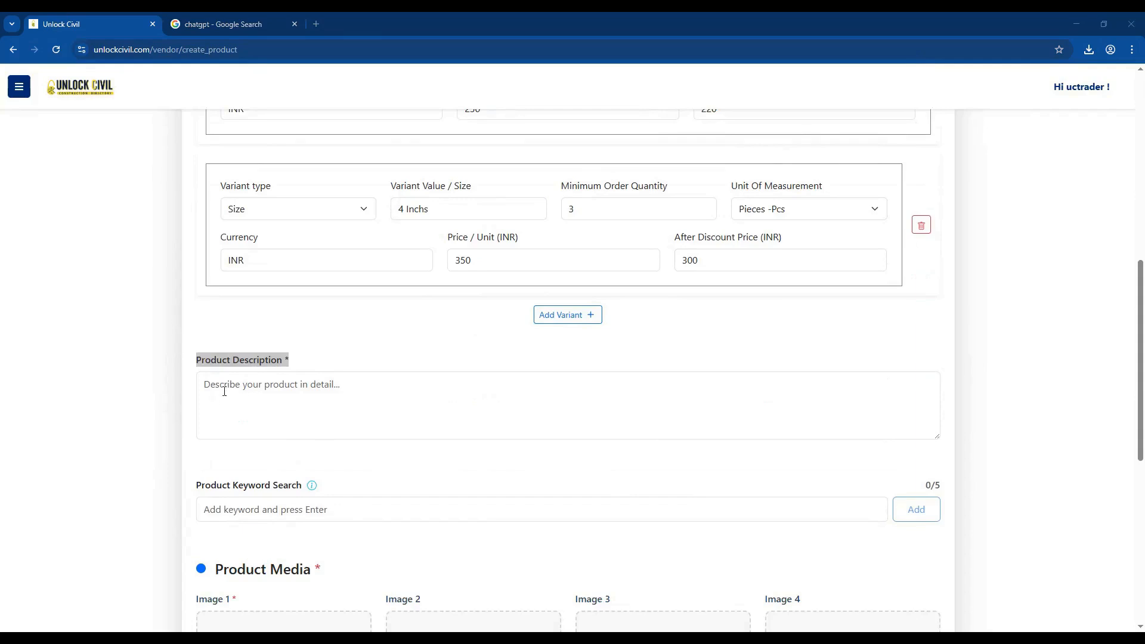
{"action": "left_click", "coordinate": [277, 400]}
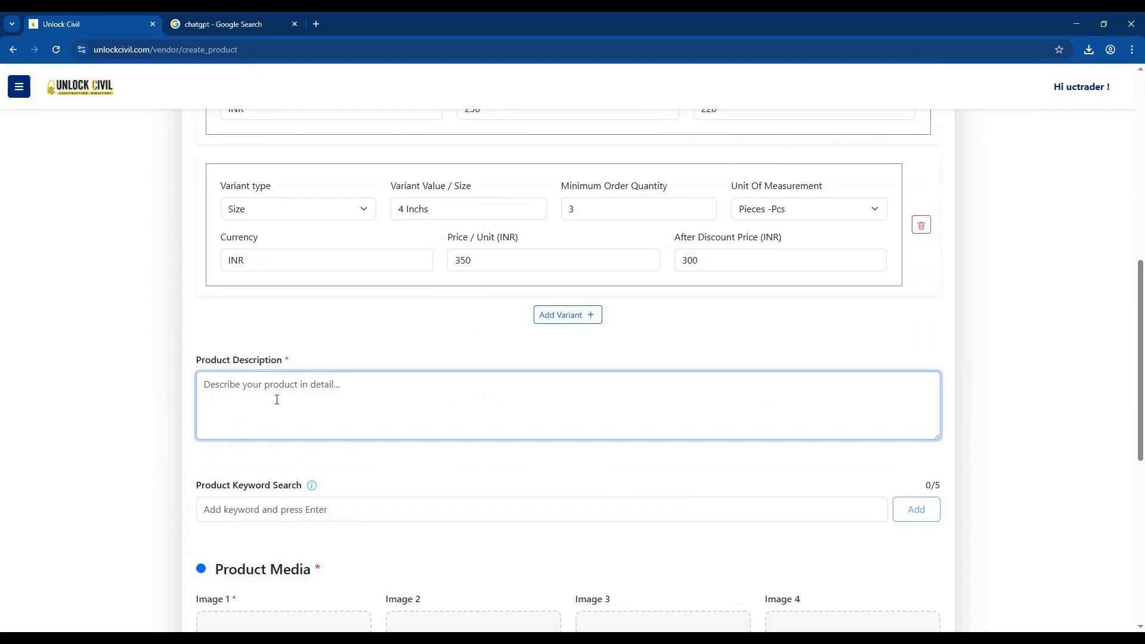
{"action": "type", "text": "This Paint brush has  soft bristles, designed for smooth, professional-quality finishes. Perfect for walls, windows, and doors, these durable brushes ensure even coverage and effortless application"}
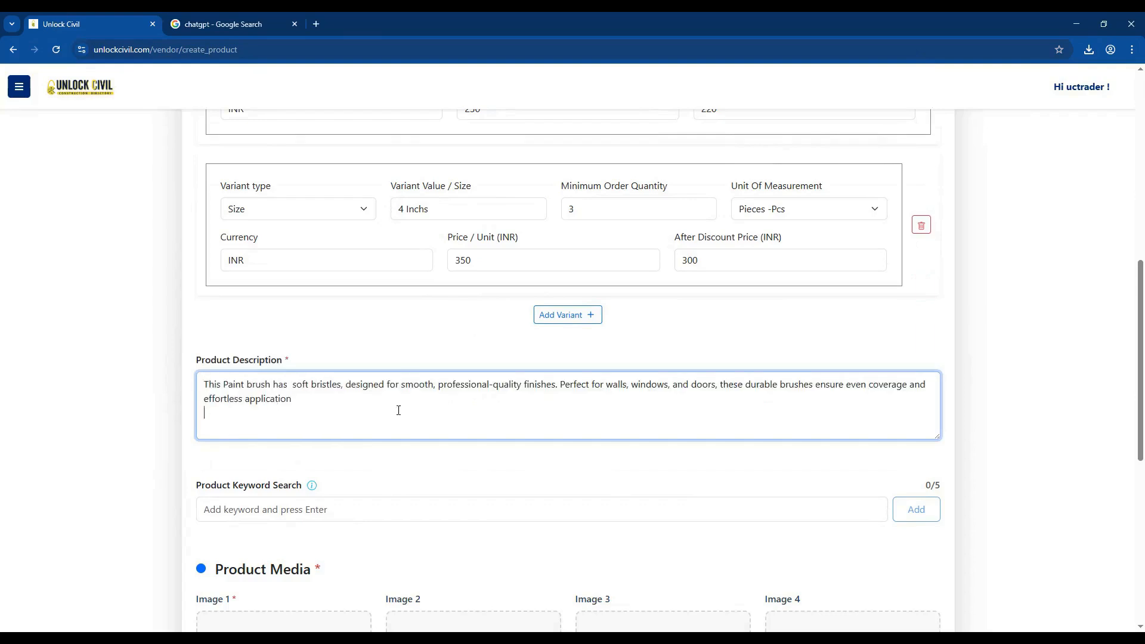
{"action": "key", "text": "ctrl+a"}
{"action": "scroll", "coordinate": [343, 345], "scroll_direction": "down", "scroll_amount": 2}
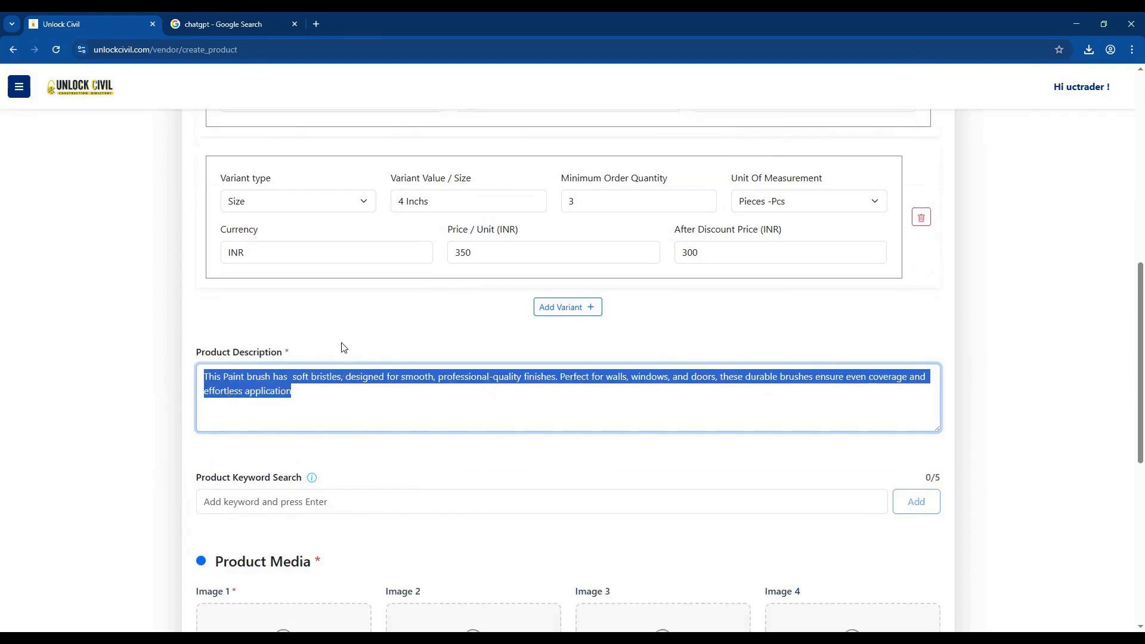
Add the product keyword "Paint brush".
{"action": "left_click", "coordinate": [311, 367]}
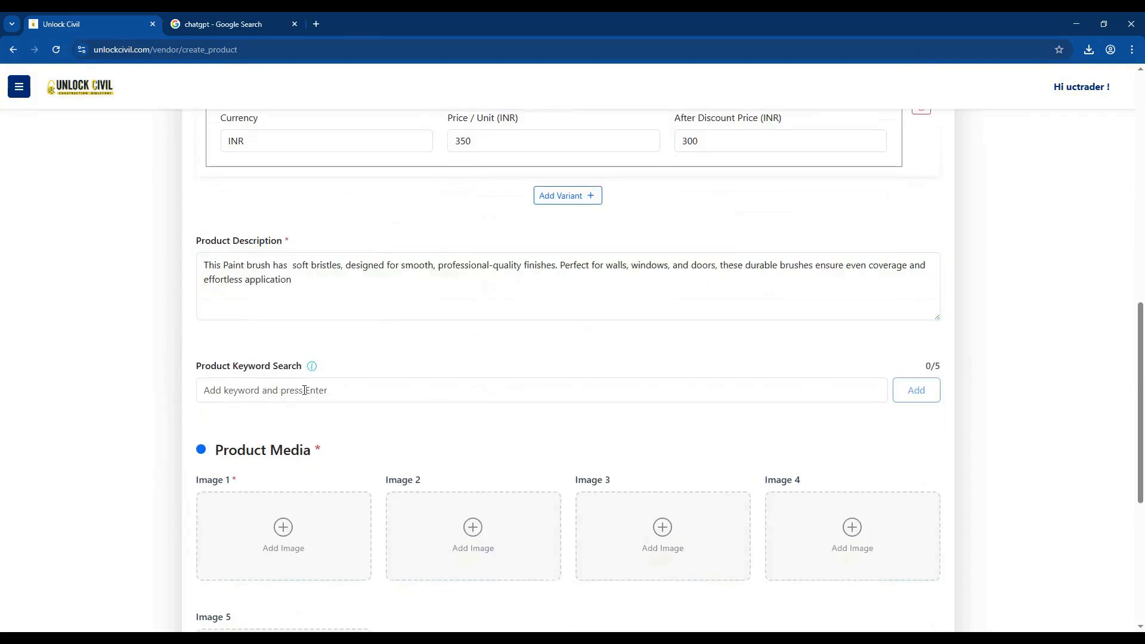
{"action": "left_click", "coordinate": [304, 390]}
{"action": "left_click", "coordinate": [232, 394]}
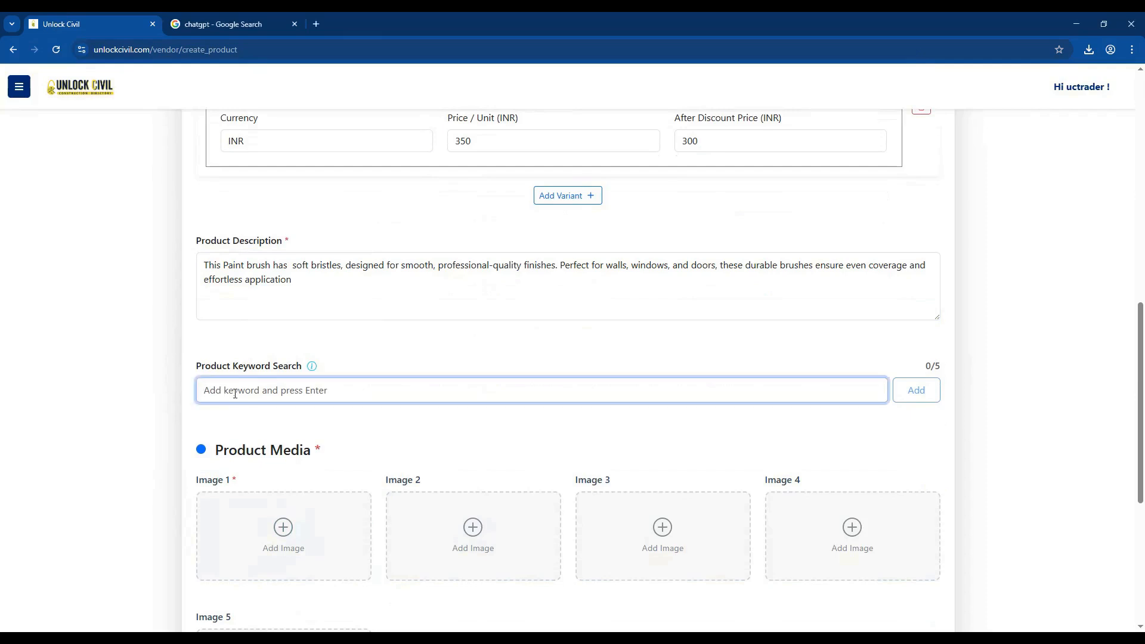
{"action": "type", "text": "Paint brush"}
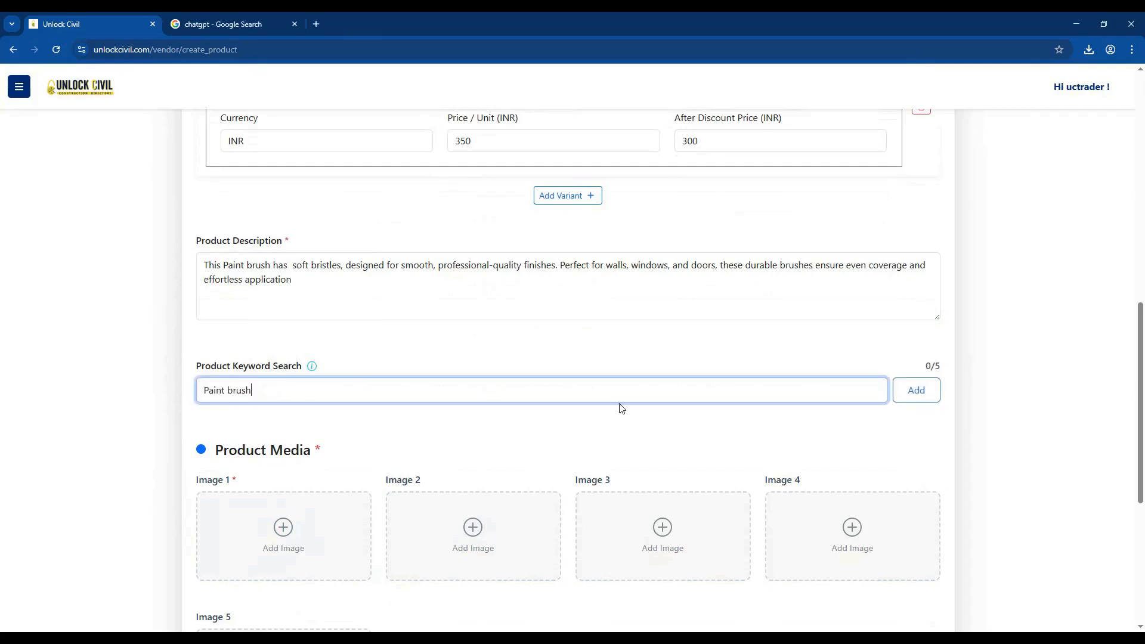
{"action": "left_click", "coordinate": [917, 396]}
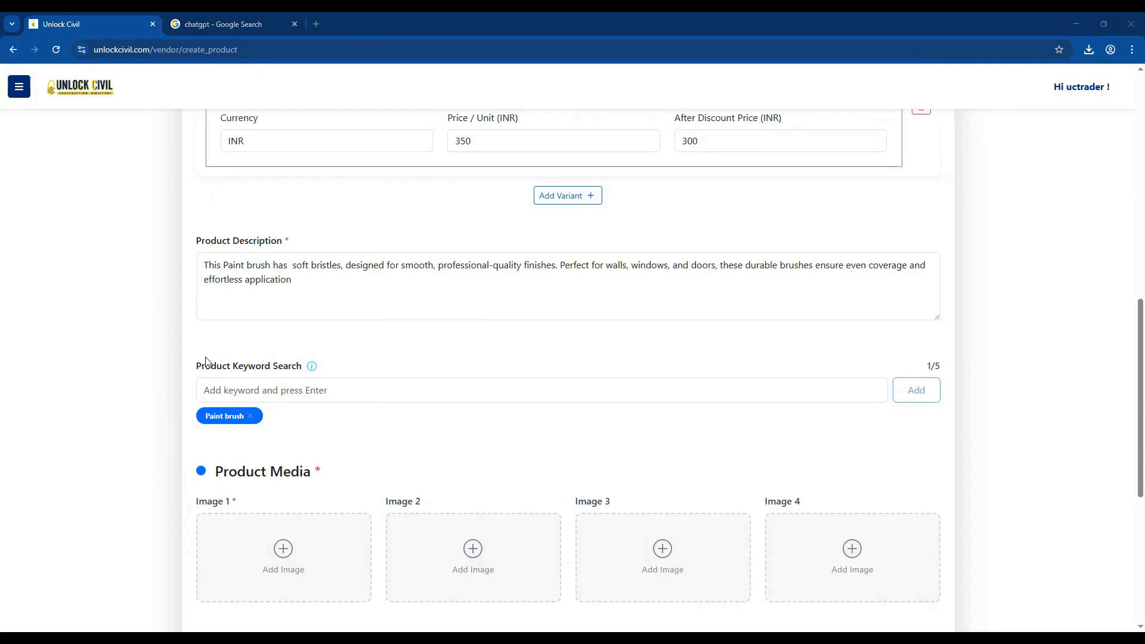
Add the product keywords "Wooden handle brush" and "3 Inch Brush".
{"action": "left_click", "coordinate": [214, 388]}
{"action": "type", "text": "Wooden handle brush"}
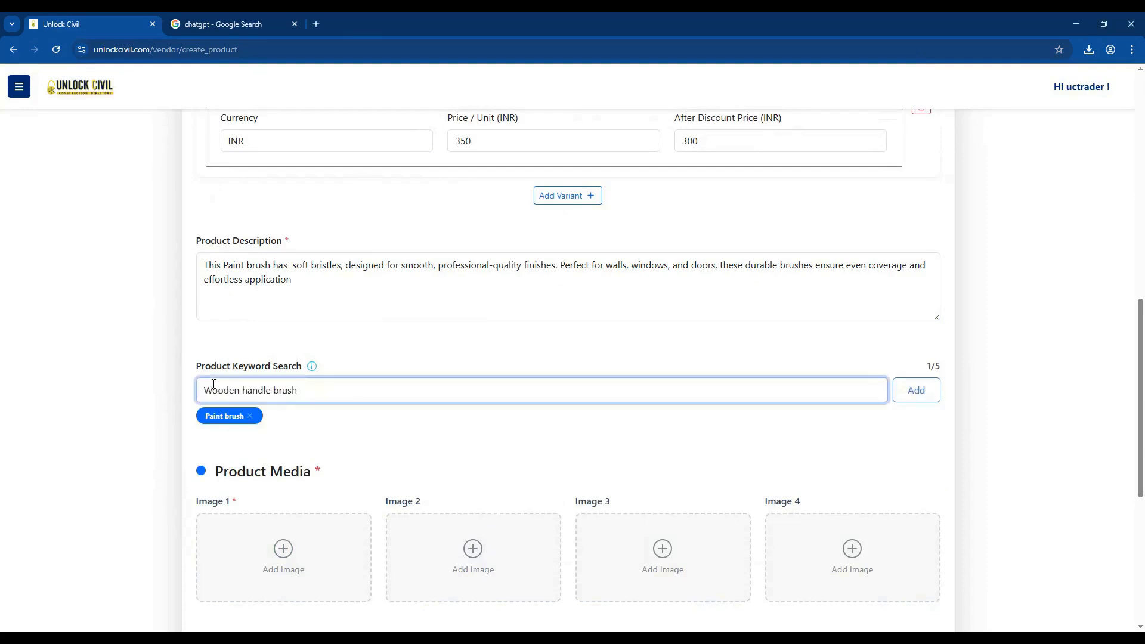
{"action": "key", "text": "Return"}
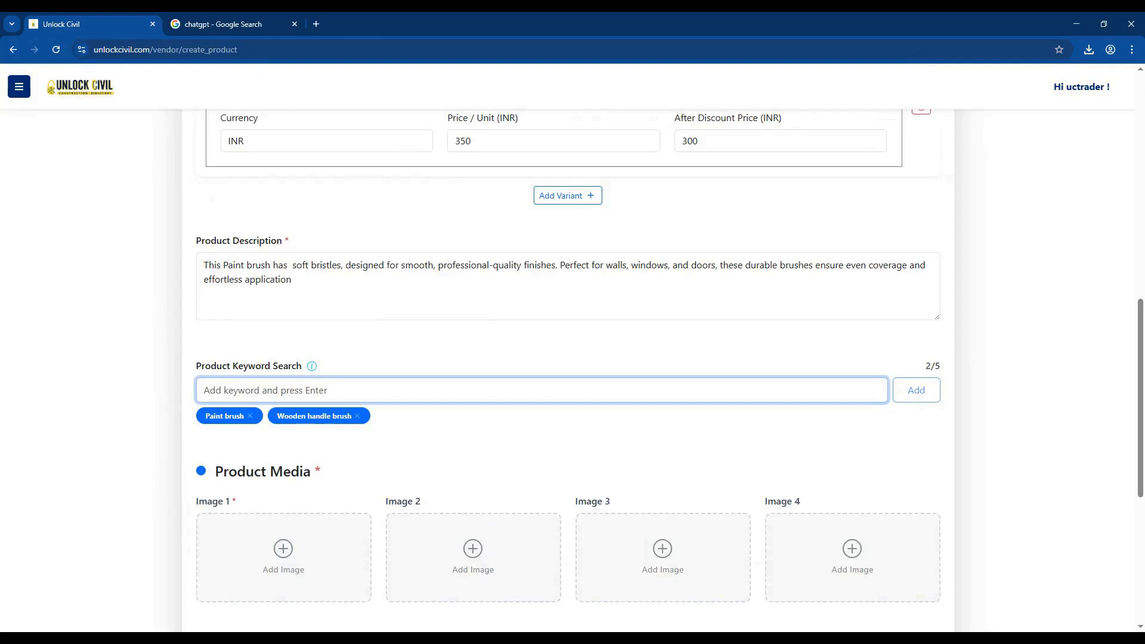
{"action": "key", "text": "alt+Tab"}
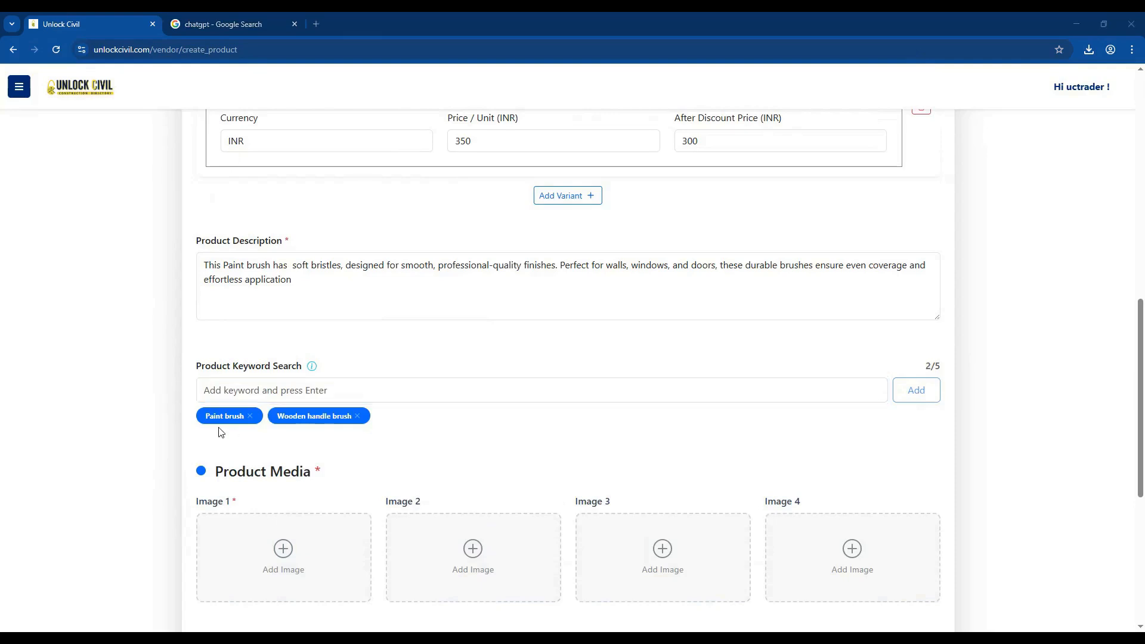
{"action": "left_click", "coordinate": [212, 386]}
{"action": "type", "text": "3 Inch Brush"}
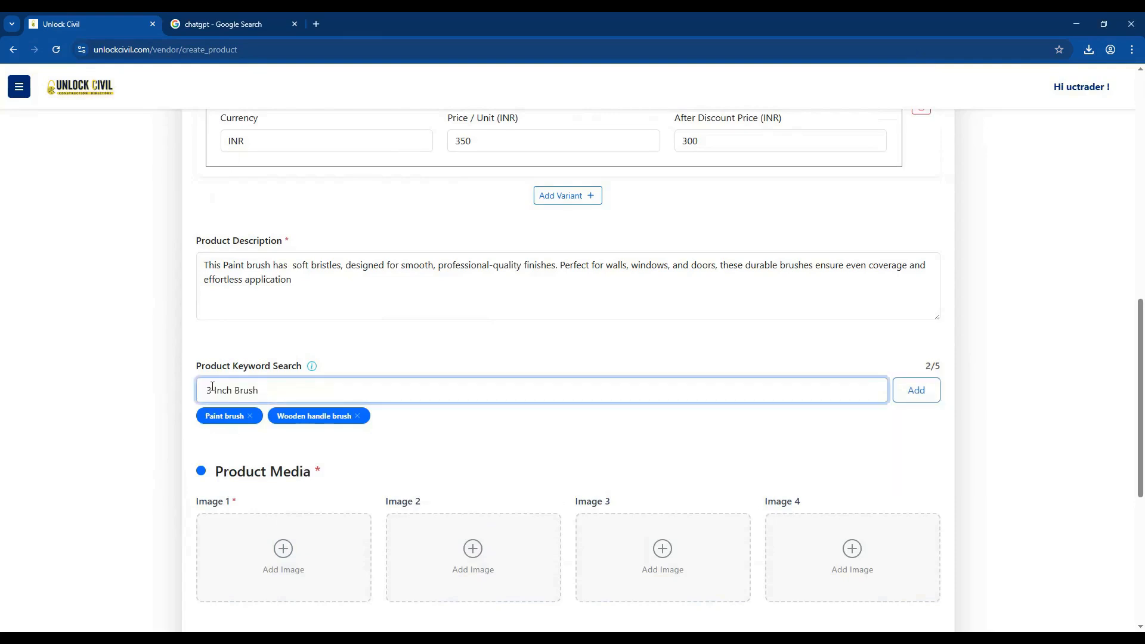
{"action": "key", "text": "Return"}
Upload the Paint Brush 1 picture from the Desktop Piant folder as Image 1.
{"action": "scroll", "coordinate": [235, 383], "scroll_direction": "down", "scroll_amount": 4}
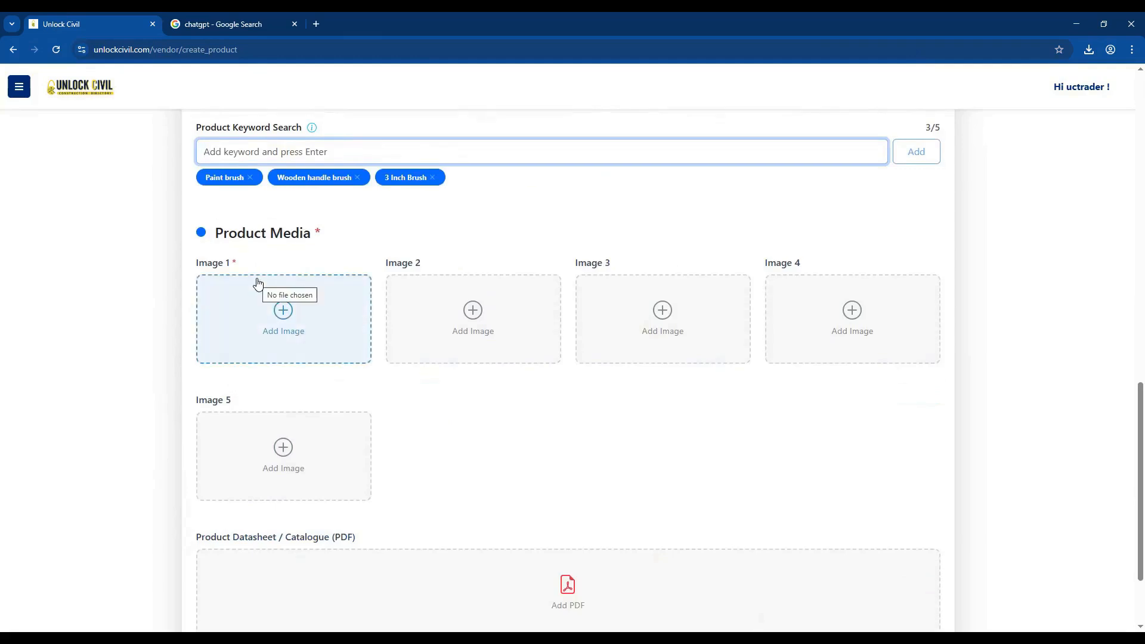
{"action": "left_click_drag", "start_coordinate": [314, 231], "coordinate": [197, 229]}
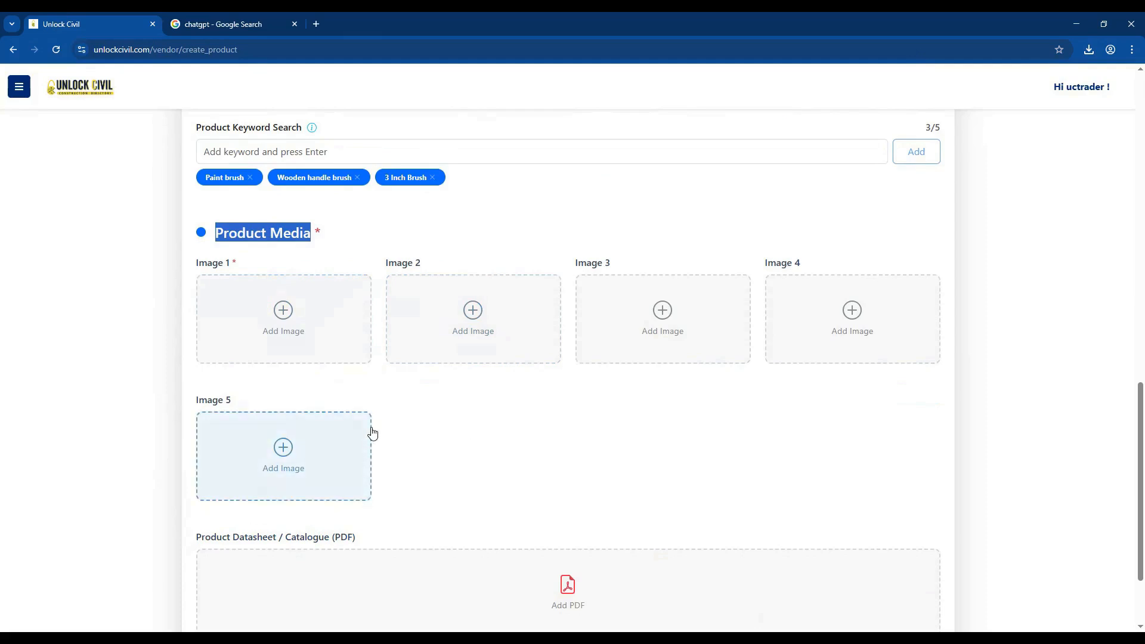
{"action": "left_click", "coordinate": [281, 312]}
{"action": "double_click", "coordinate": [251, 329]}
{"action": "left_click", "coordinate": [258, 272]}
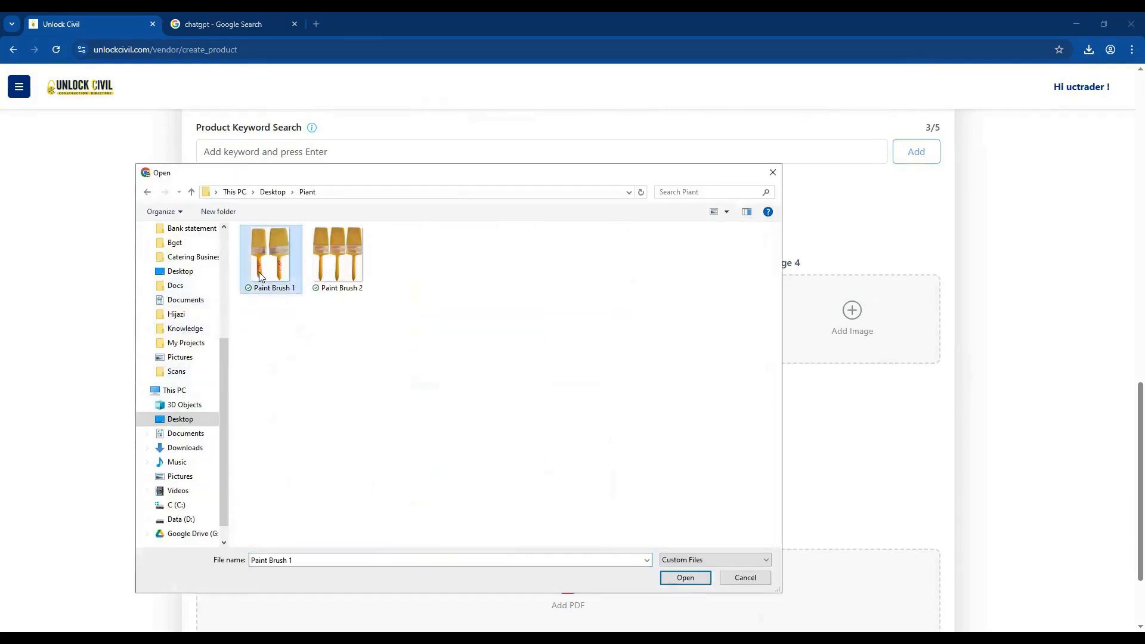
{"action": "left_click", "coordinate": [685, 578]}
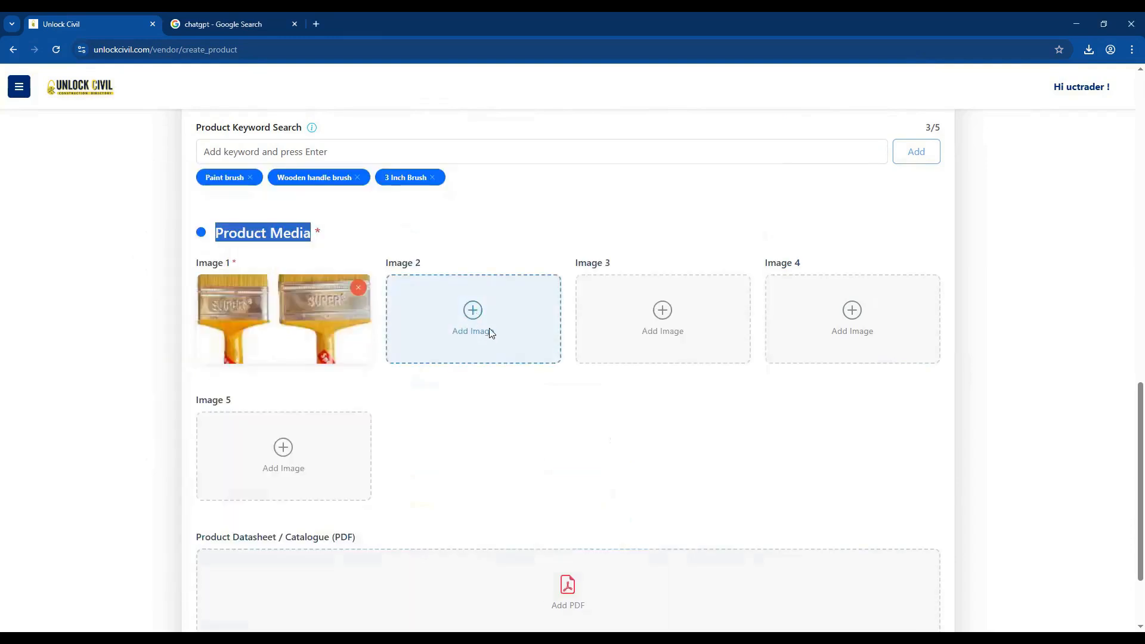
Upload the Paint Brush 2 picture as Image 2.
{"action": "left_click", "coordinate": [489, 338]}
{"action": "left_click", "coordinate": [352, 273]}
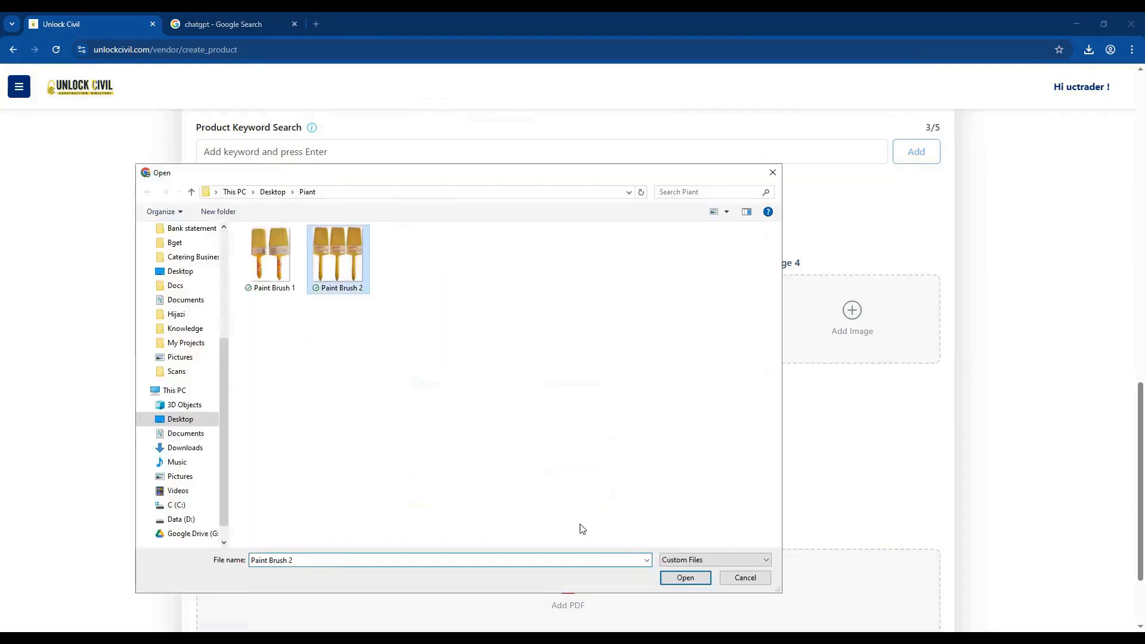
{"action": "left_click", "coordinate": [673, 578]}
Attach the Paint data PDF as the product datasheet and create the product.
{"action": "scroll", "coordinate": [528, 407], "scroll_direction": "down", "scroll_amount": 2}
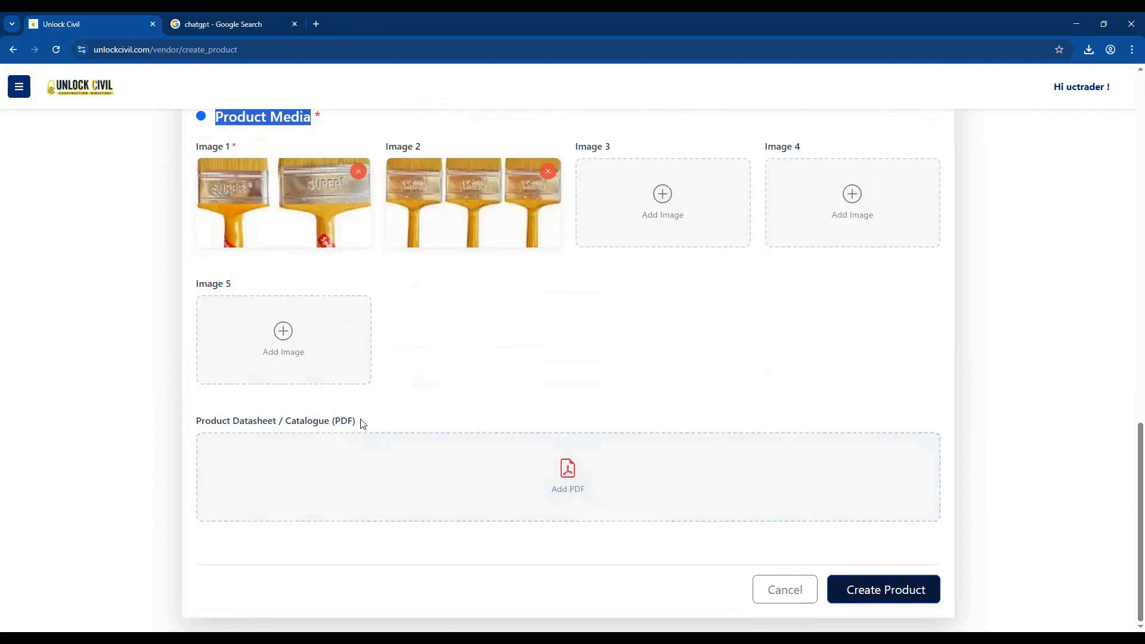
{"action": "left_click_drag", "start_coordinate": [362, 423], "coordinate": [196, 423]}
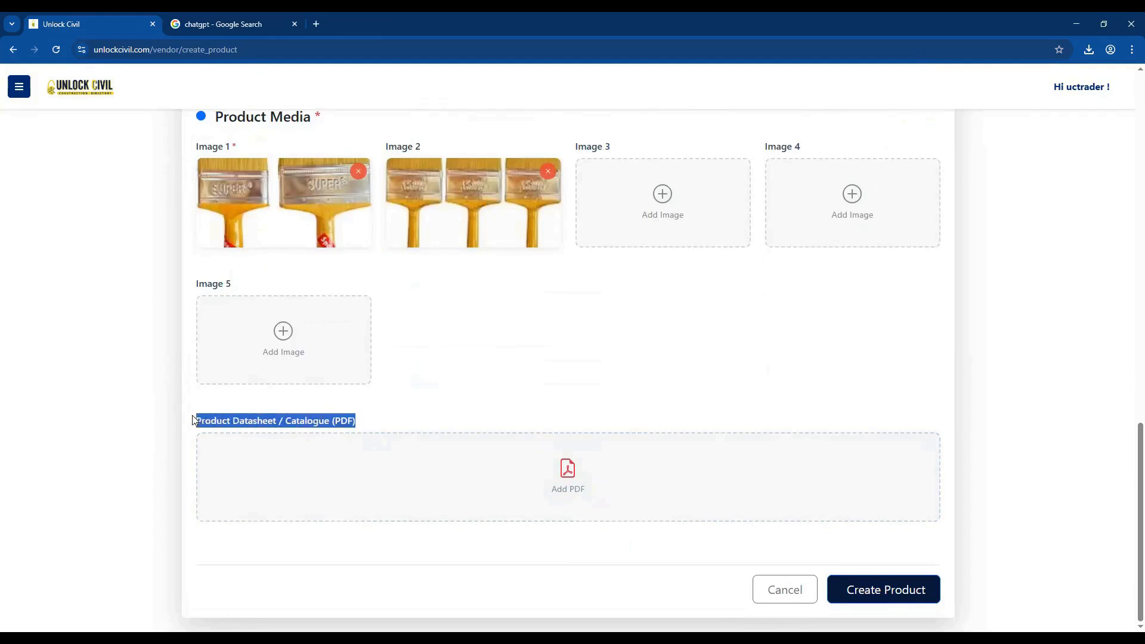
{"action": "left_click", "coordinate": [582, 353]}
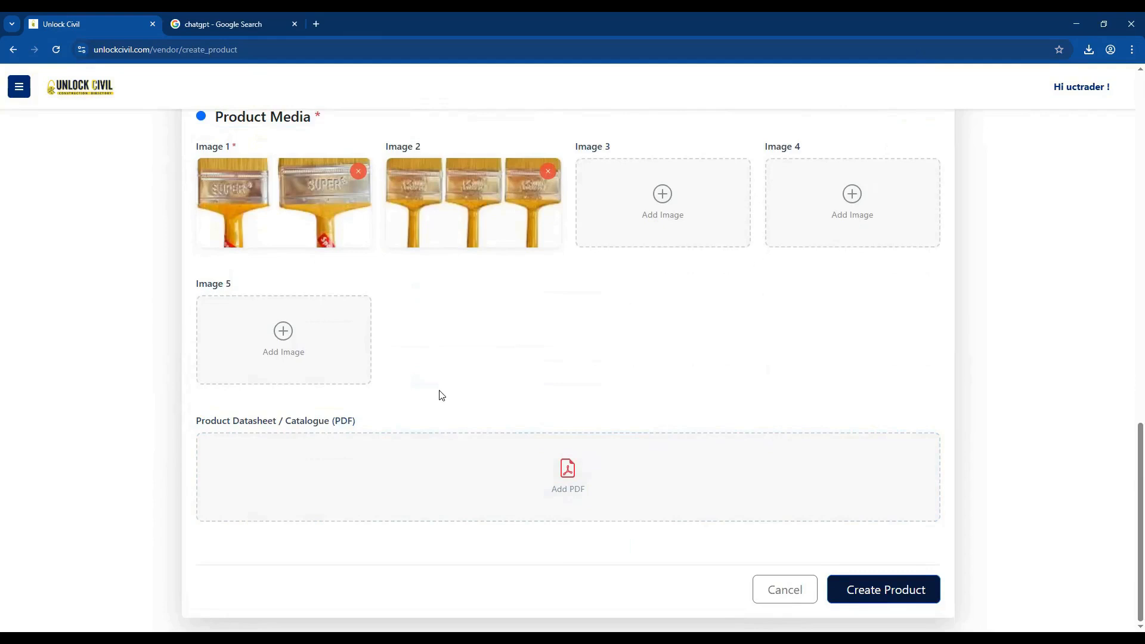
{"action": "left_click", "coordinate": [568, 474]}
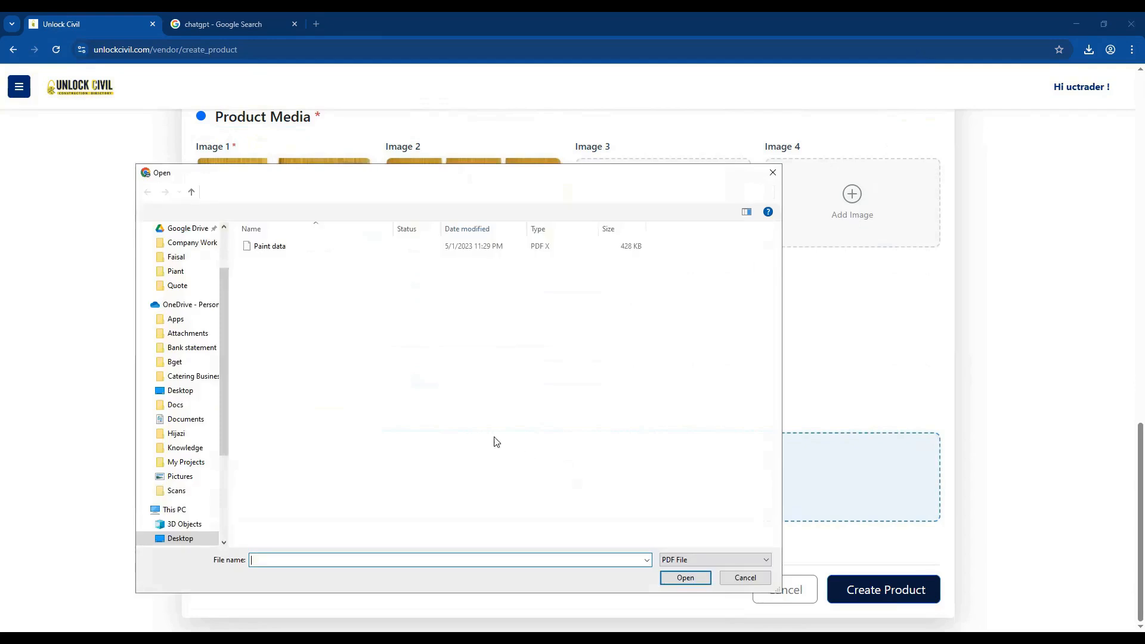
{"action": "left_click", "coordinate": [260, 250]}
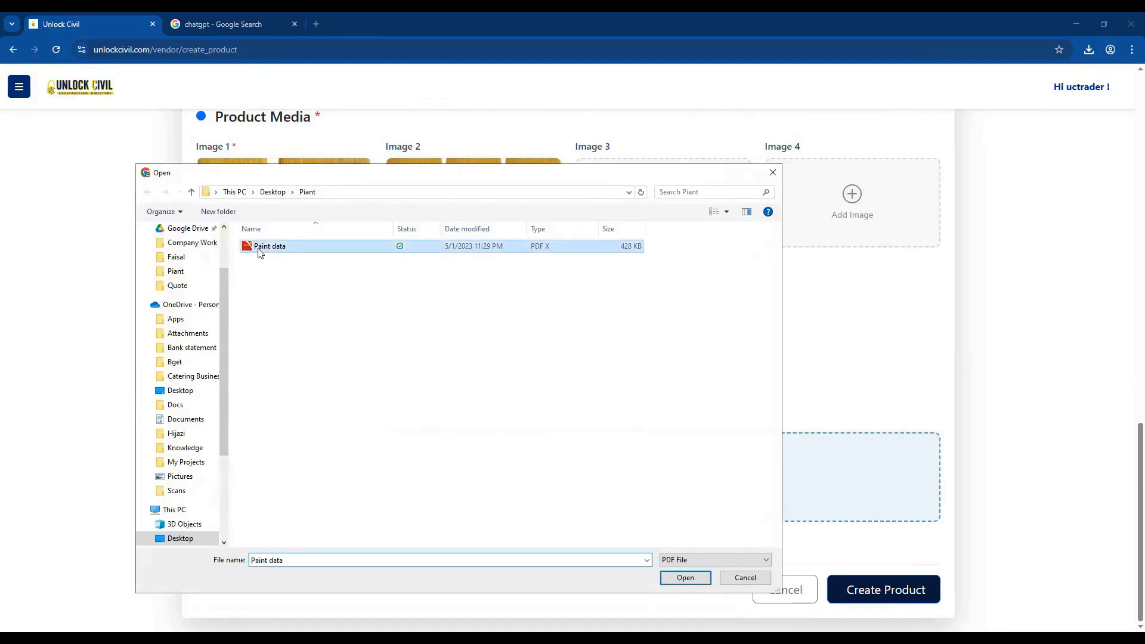
{"action": "left_click", "coordinate": [672, 583]}
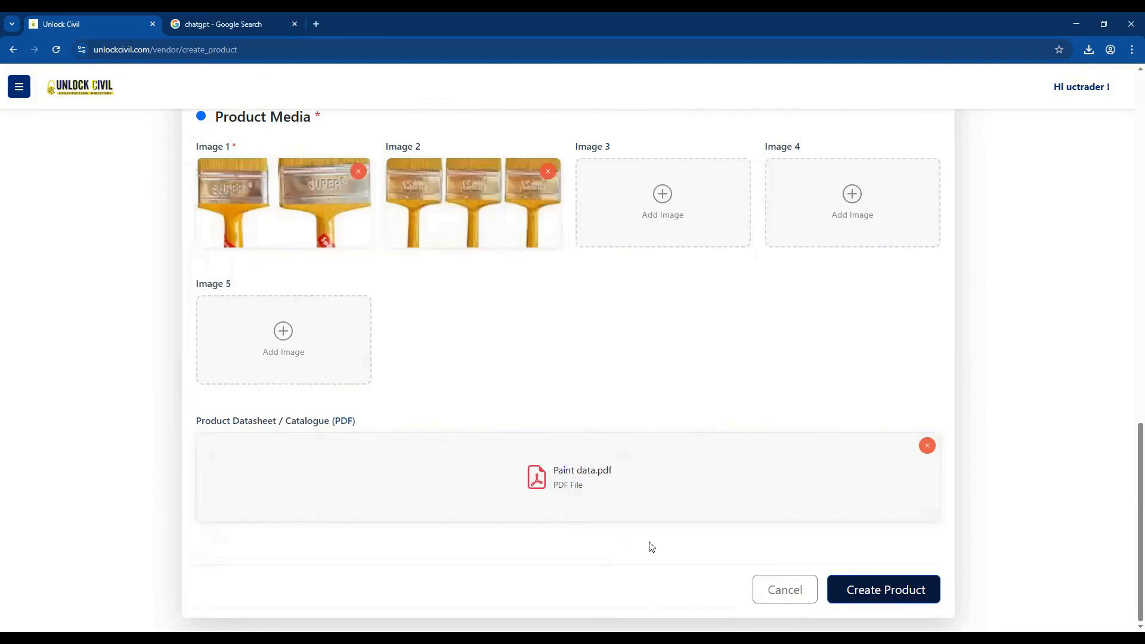
{"action": "left_click", "coordinate": [887, 593]}
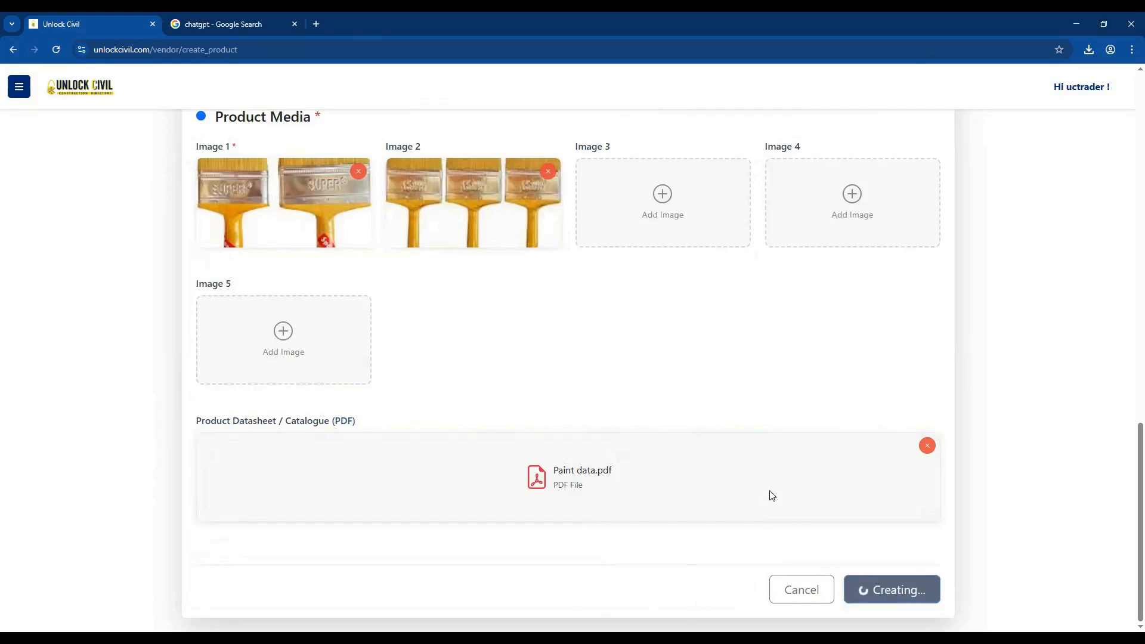